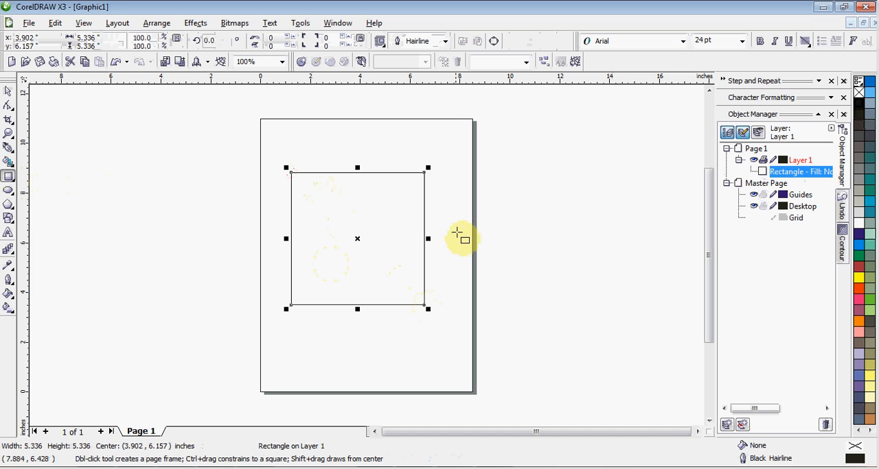
- Draw a wide rectangle about 6.7 by 2.2 inches right of the large square and a square about 3.8 inches below it
{"action": "left_click_drag", "start_coordinate": [448, 219], "coordinate": [620, 277]}
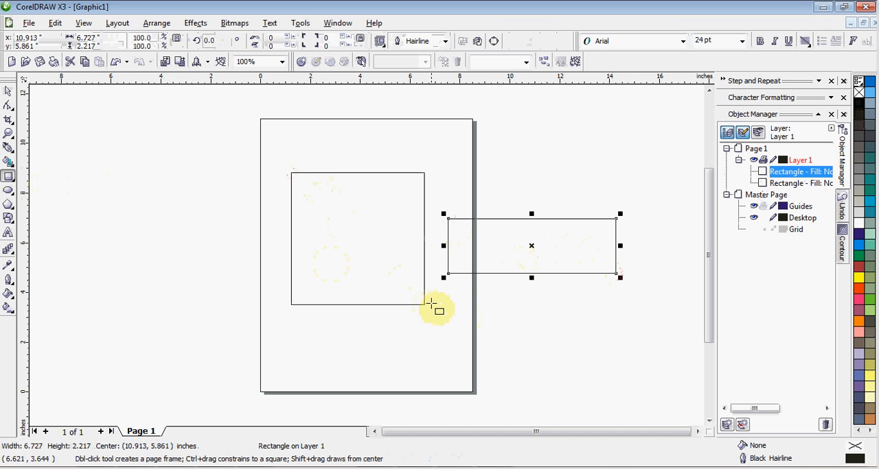
{"action": "left_click_drag", "start_coordinate": [458, 305], "coordinate": [554, 371]}
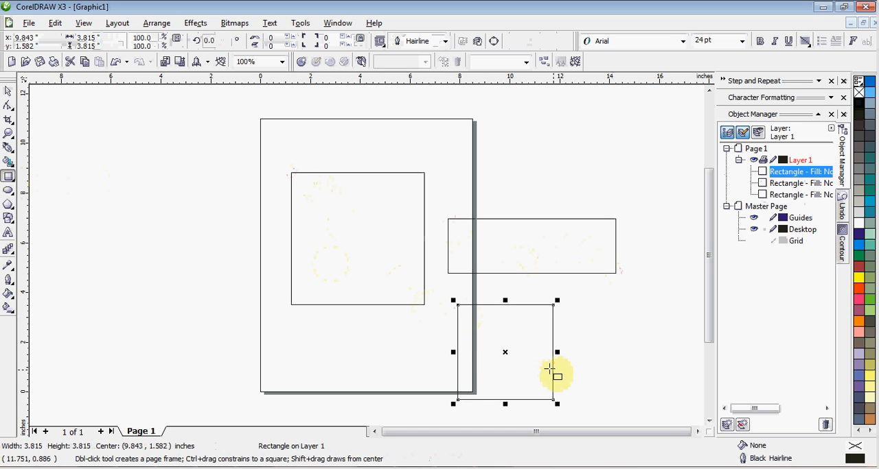
- Try skewing the large square horizontally from its lower and upper edges, and undo the skewing
{"action": "left_click", "coordinate": [10, 93]}
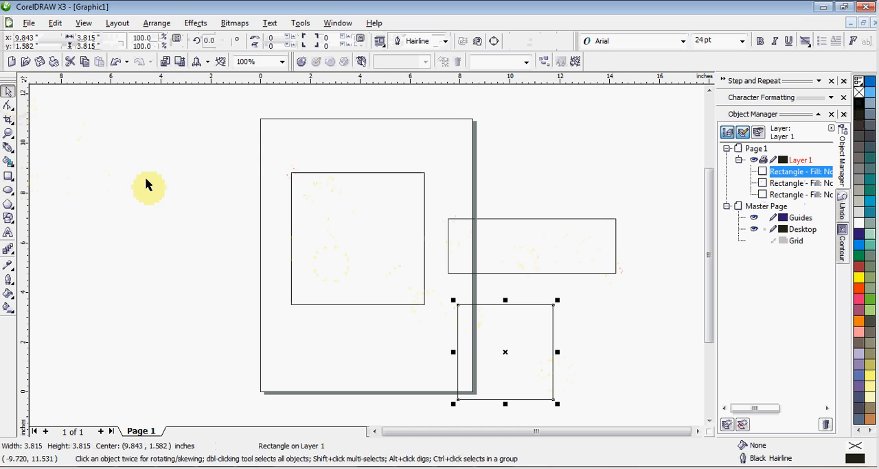
{"action": "left_click", "coordinate": [340, 289]}
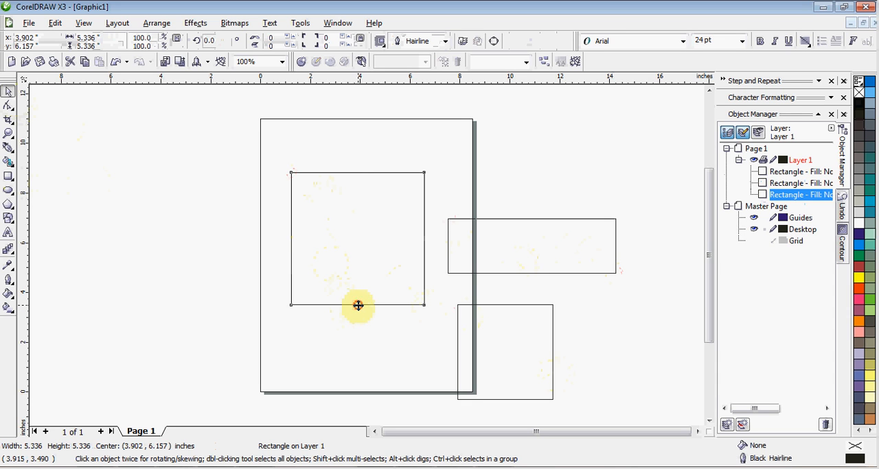
{"action": "left_click", "coordinate": [357, 306]}
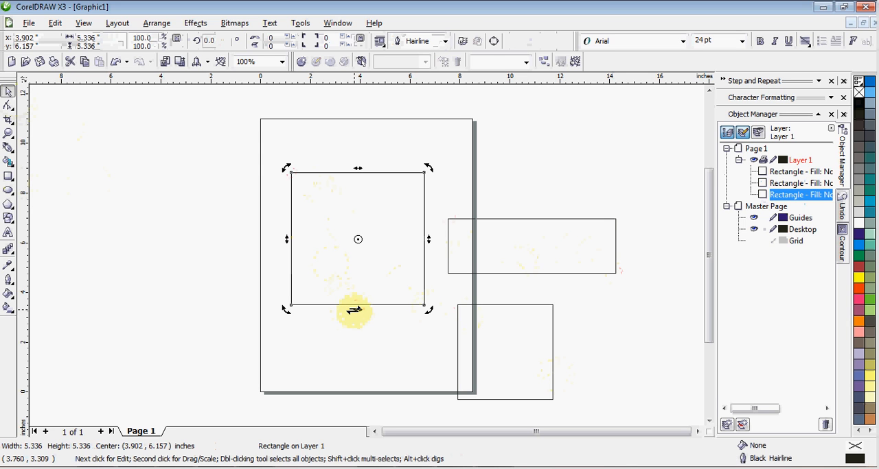
{"action": "left_click_drag", "start_coordinate": [354, 309], "coordinate": [309, 310]}
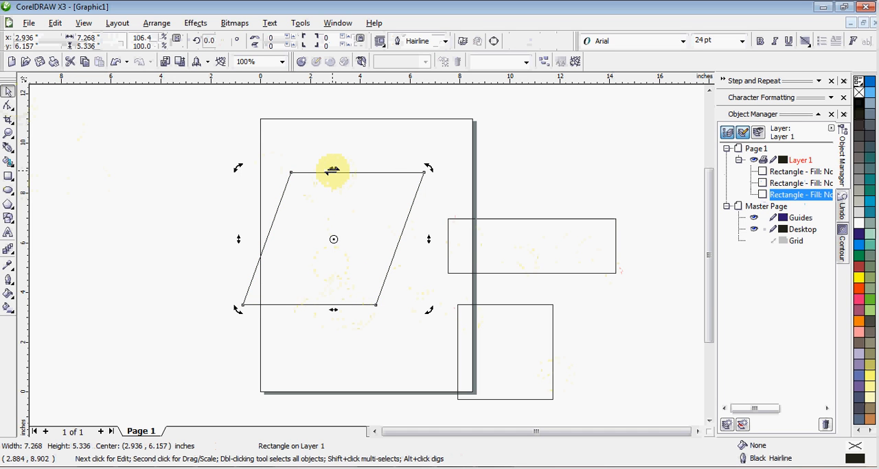
{"action": "left_click_drag", "start_coordinate": [332, 172], "coordinate": [286, 173]}
{"action": "key", "text": "ctrl+z"}
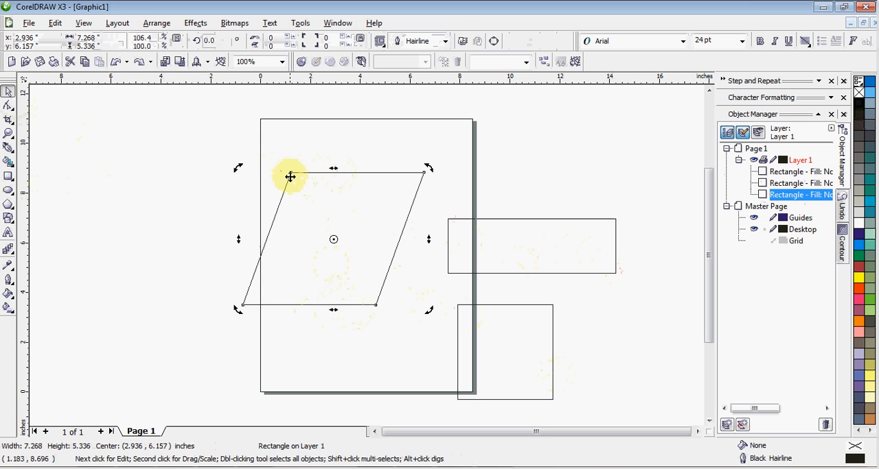
{"action": "key", "text": "ctrl+shift+z"}
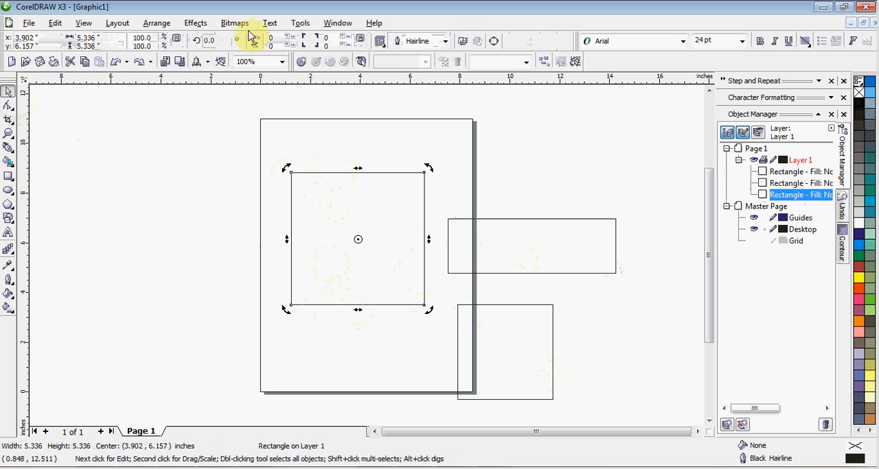
- Rotate the large square by 45 degrees
{"action": "left_click", "coordinate": [221, 43]}
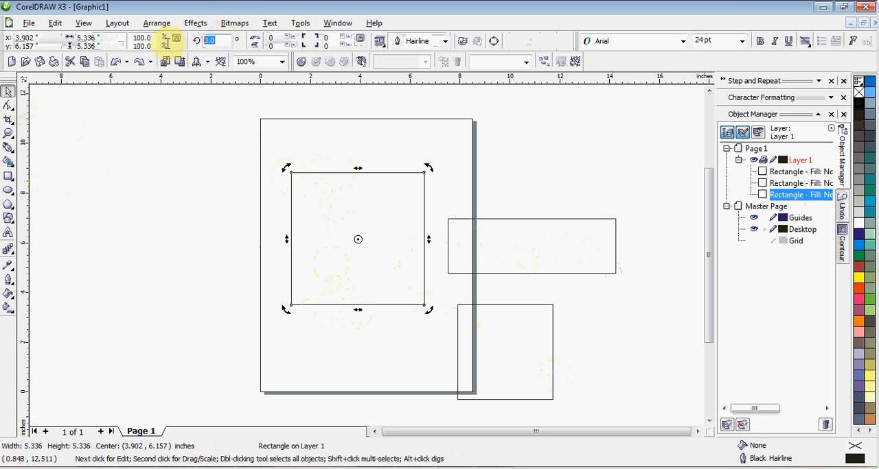
{"action": "type", "text": "45"}
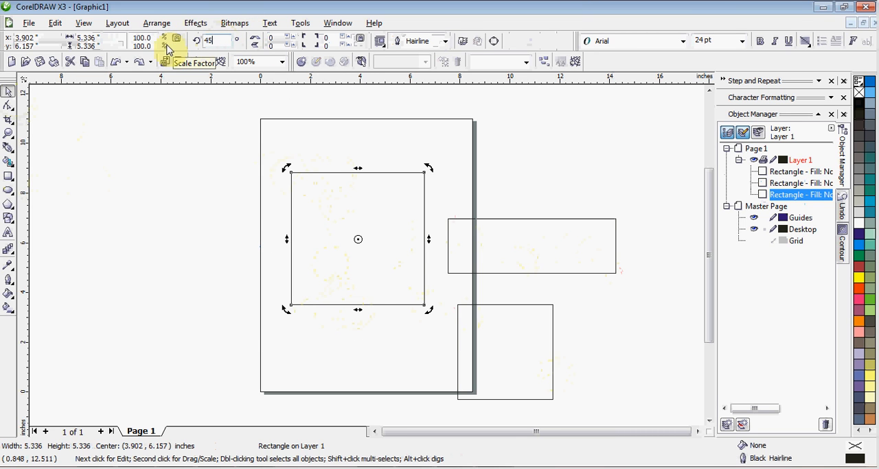
{"action": "key", "text": "Return"}
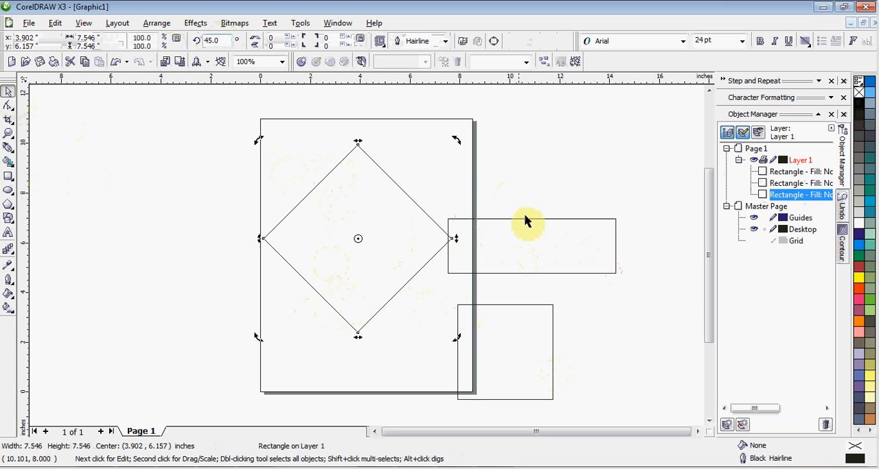
- Rotate the wide rectangle by 90 degrees so it stands upright
{"action": "left_click", "coordinate": [539, 252]}
{"action": "left_click", "coordinate": [209, 40]}
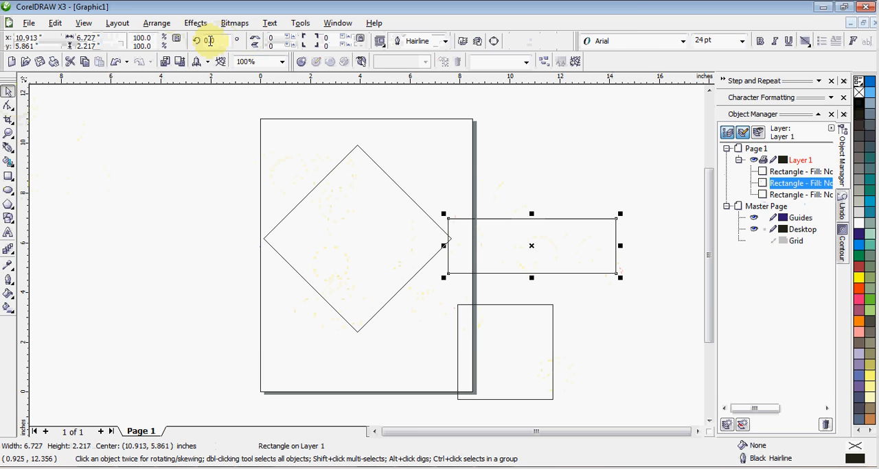
{"action": "double_click", "coordinate": [221, 40]}
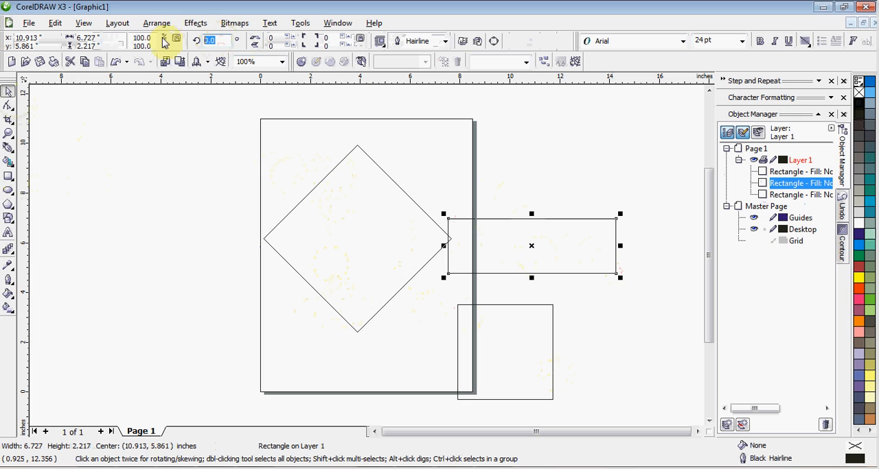
{"action": "type", "text": "9"}
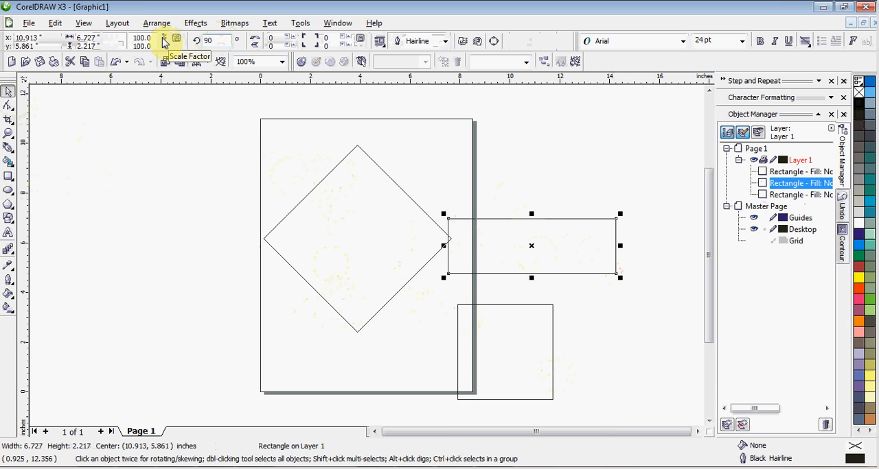
{"action": "key", "text": "Return"}
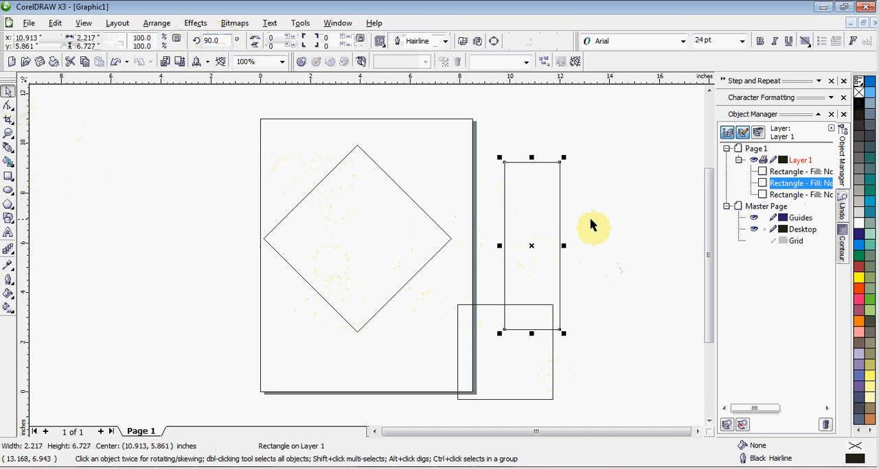
- Move the upright rectangle up and to the right, and move the small square to the left of the page
{"action": "left_click_drag", "start_coordinate": [526, 217], "coordinate": [548, 178]}
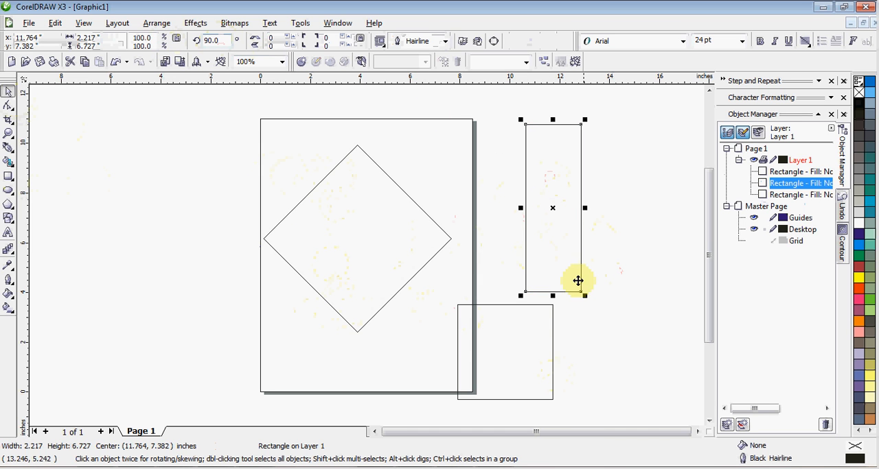
{"action": "left_click", "coordinate": [535, 330]}
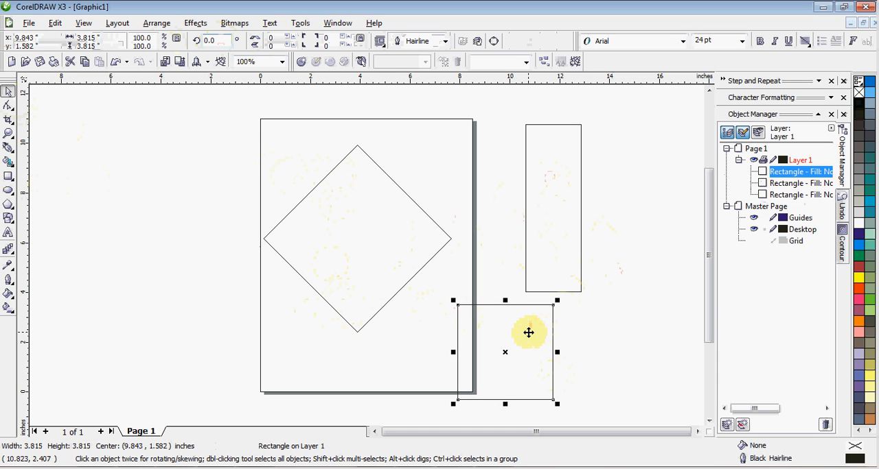
{"action": "left_click_drag", "start_coordinate": [527, 327], "coordinate": [197, 206]}
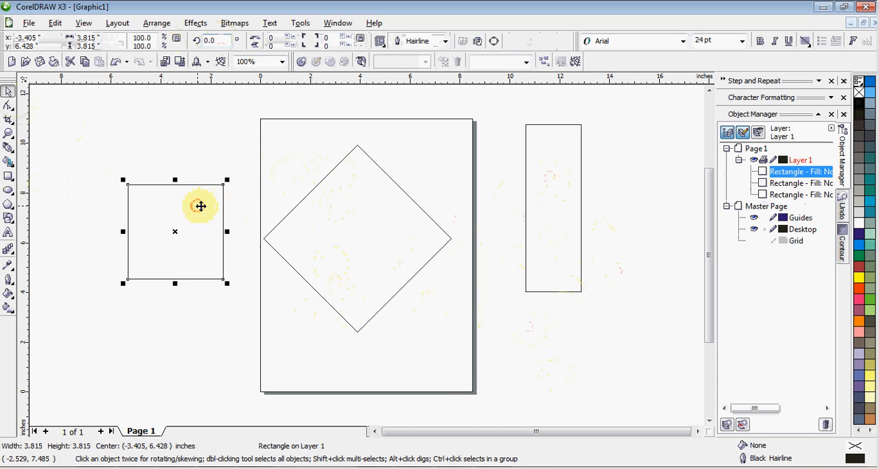
- Set the large square's rotation back to 0 degrees
{"action": "left_click", "coordinate": [377, 236]}
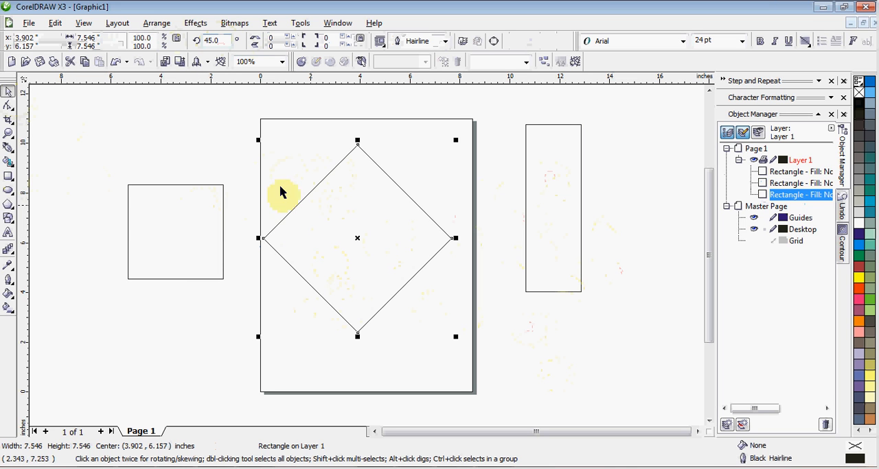
{"action": "double_click", "coordinate": [214, 40]}
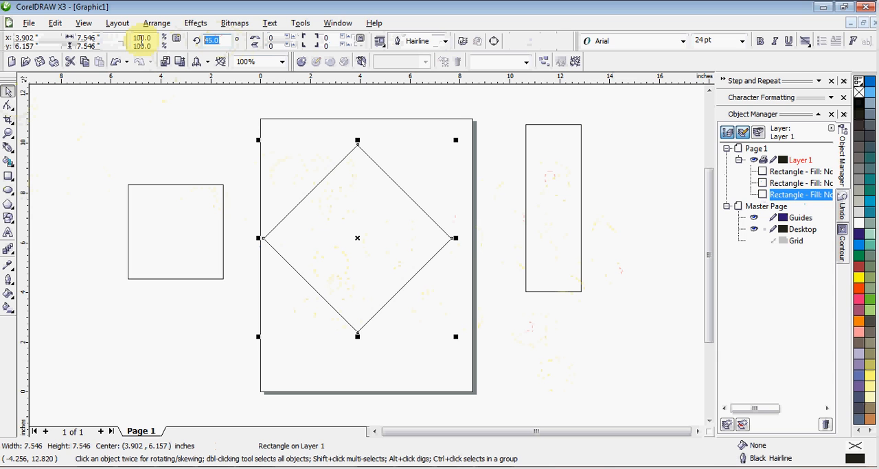
{"action": "key", "text": "Return"}
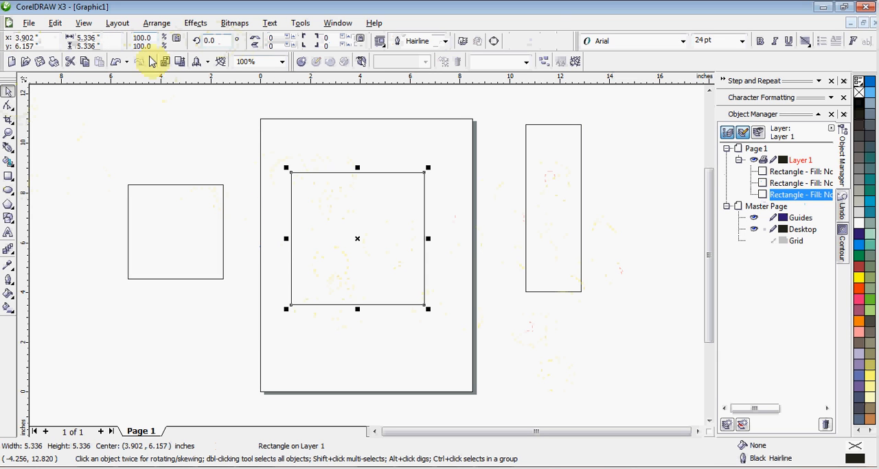
- Skew the large square vertically, lowering its right side until the shape is about 8.6 inches high overall
{"action": "left_click", "coordinate": [338, 216]}
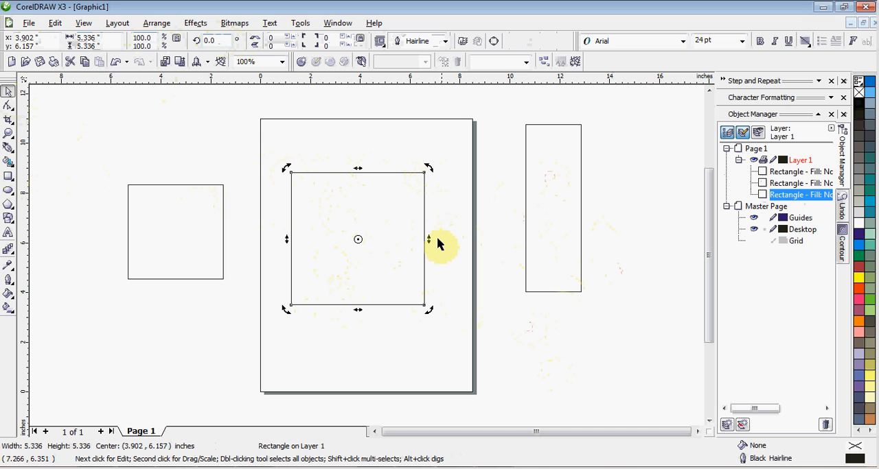
{"action": "left_click_drag", "start_coordinate": [428, 240], "coordinate": [425, 323]}
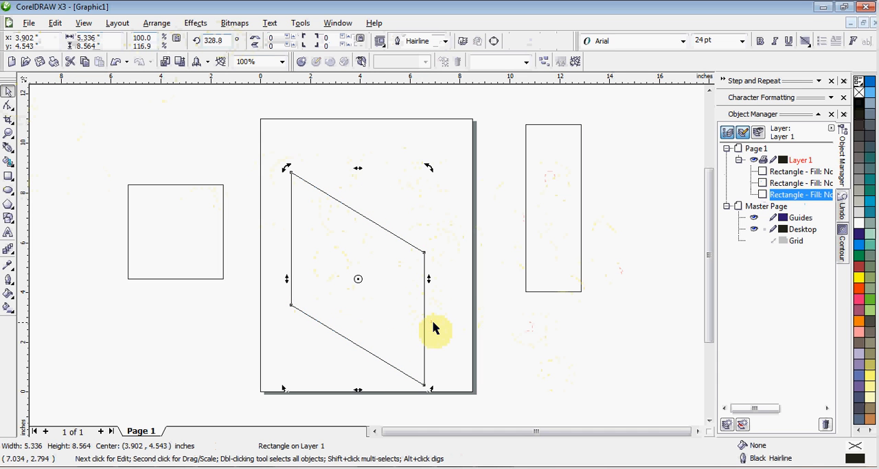
{"action": "left_click", "coordinate": [449, 252]}
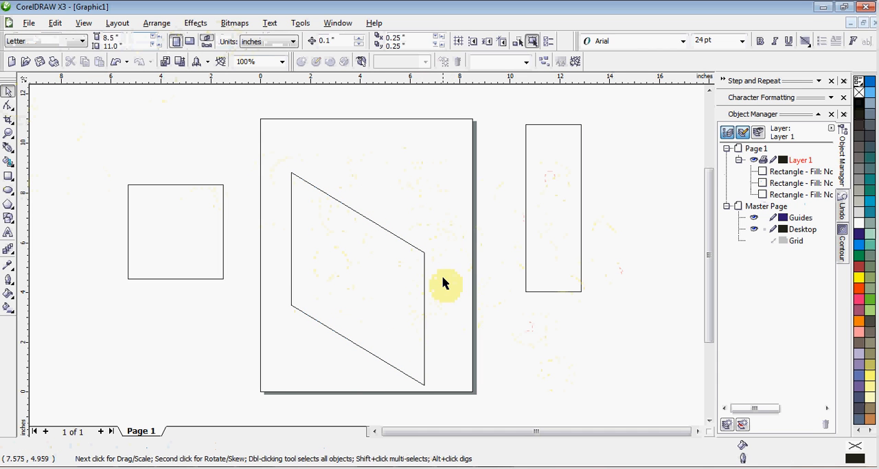
- Copy the skewed square and paste a duplicate onto the page
{"action": "left_click", "coordinate": [398, 284]}
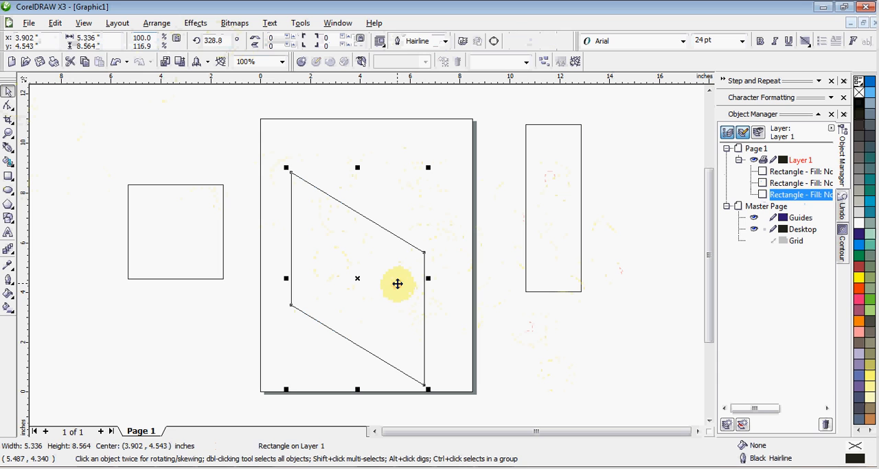
{"action": "right_click", "coordinate": [810, 197]}
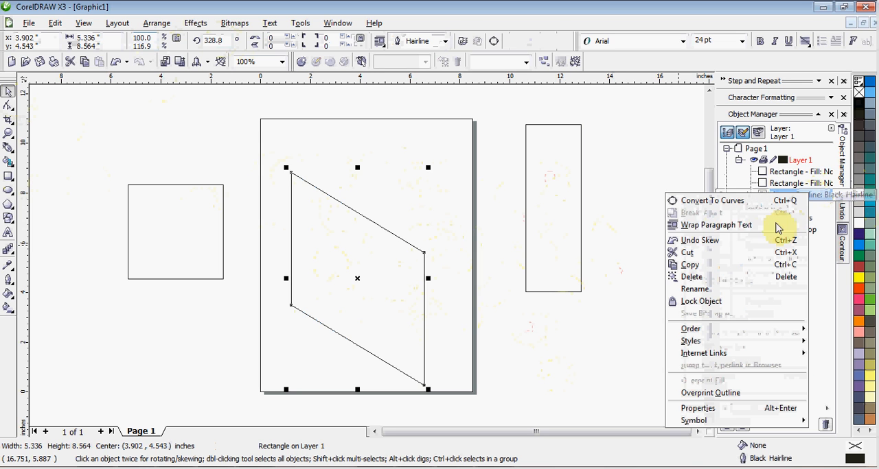
{"action": "left_click", "coordinate": [717, 273]}
{"action": "right_click", "coordinate": [442, 282]}
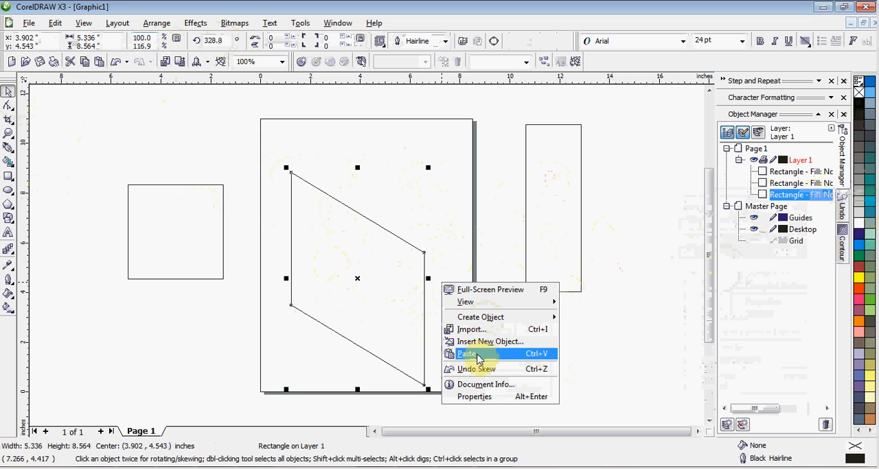
{"action": "left_click", "coordinate": [477, 355]}
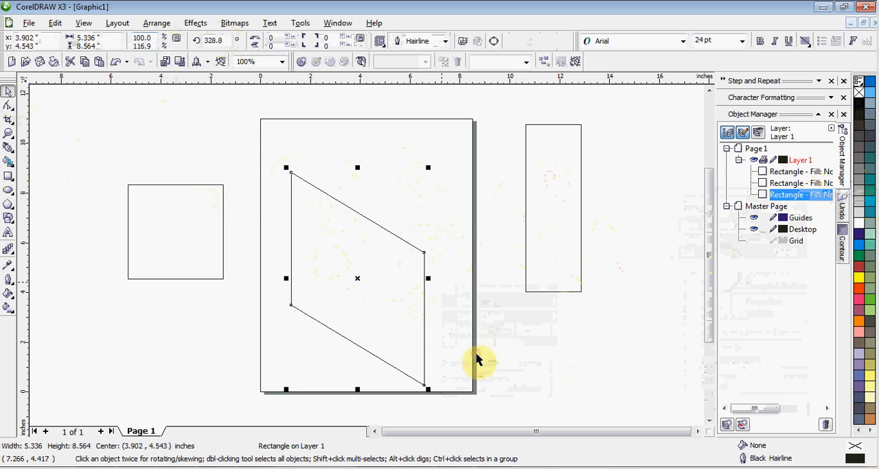
{"action": "left_click", "coordinate": [453, 294]}
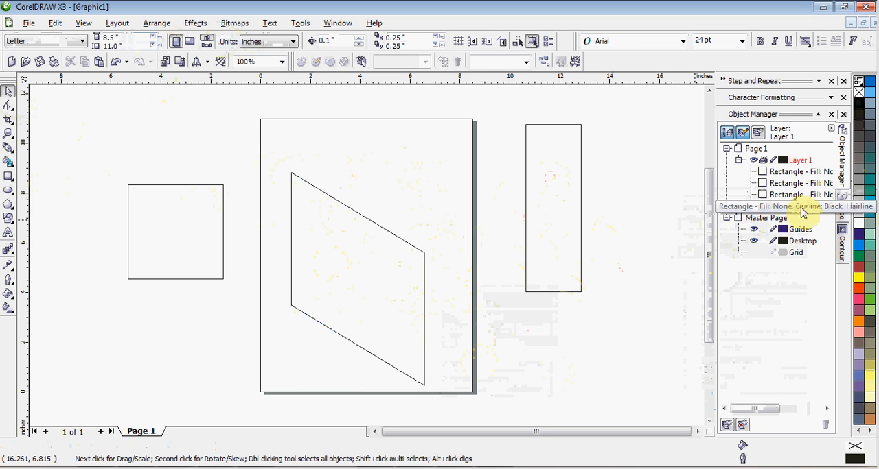
- Mirror the duplicate parallelogram horizontally and position it against the original's right edge, forming a V shape
{"action": "left_click", "coordinate": [797, 207]}
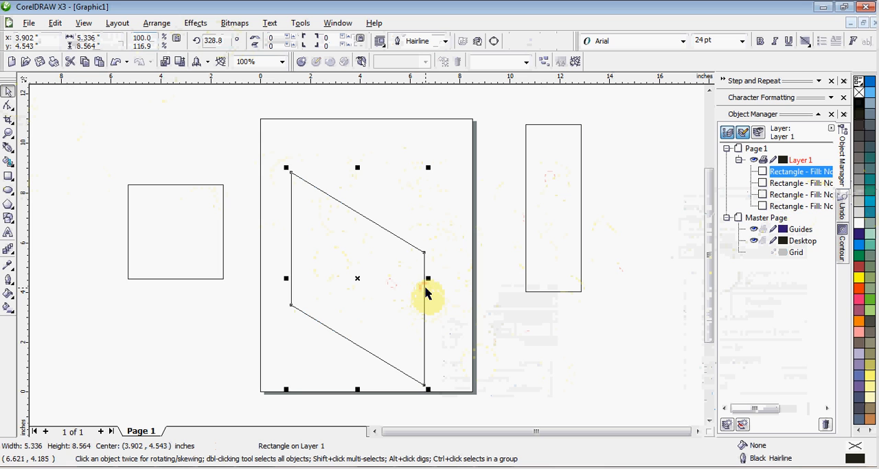
{"action": "left_click_drag", "start_coordinate": [424, 284], "coordinate": [513, 289]}
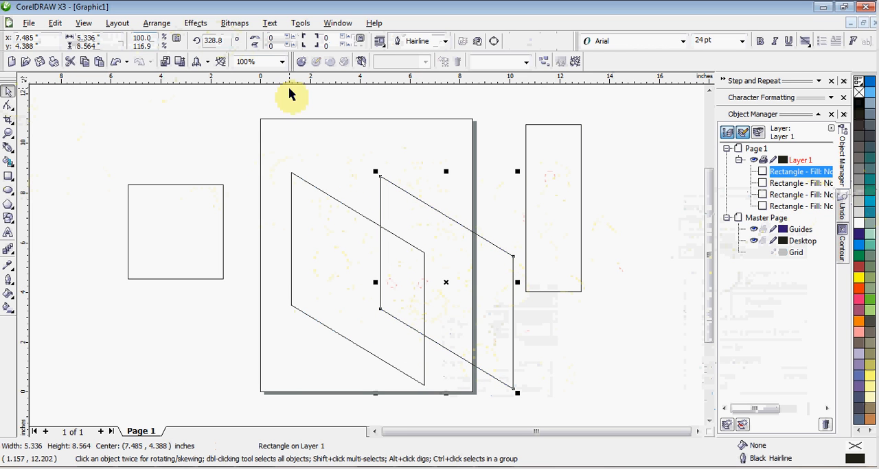
{"action": "left_click", "coordinate": [255, 43]}
{"action": "left_click_drag", "start_coordinate": [461, 234], "coordinate": [501, 235]}
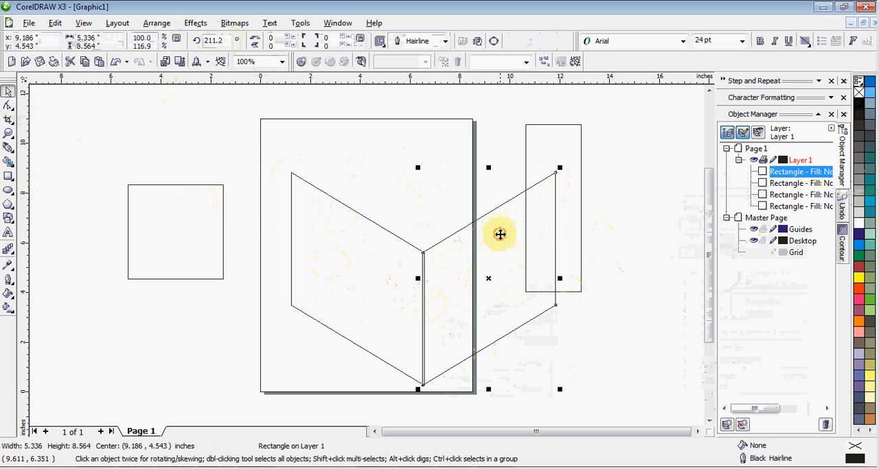
- Weld the two mirrored parallelograms into one V shape and move its center to about 4.7, 5.4 inches
{"action": "left_click", "coordinate": [347, 210], "text": "shift"}
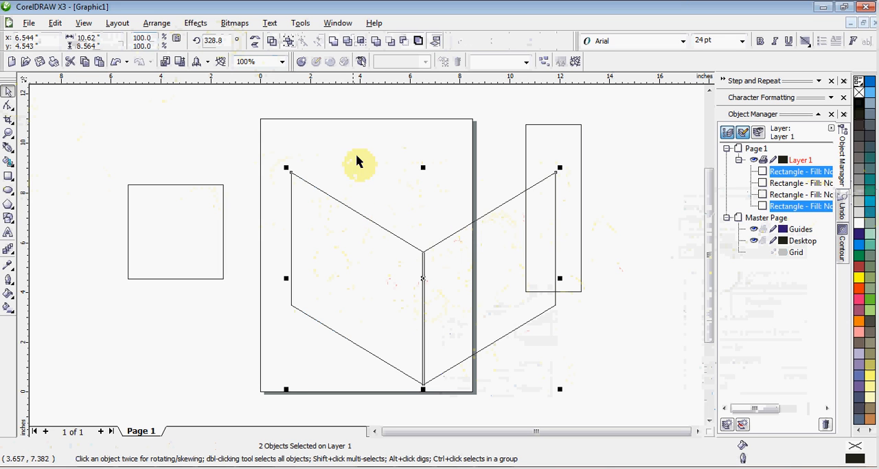
{"action": "left_click", "coordinate": [333, 42]}
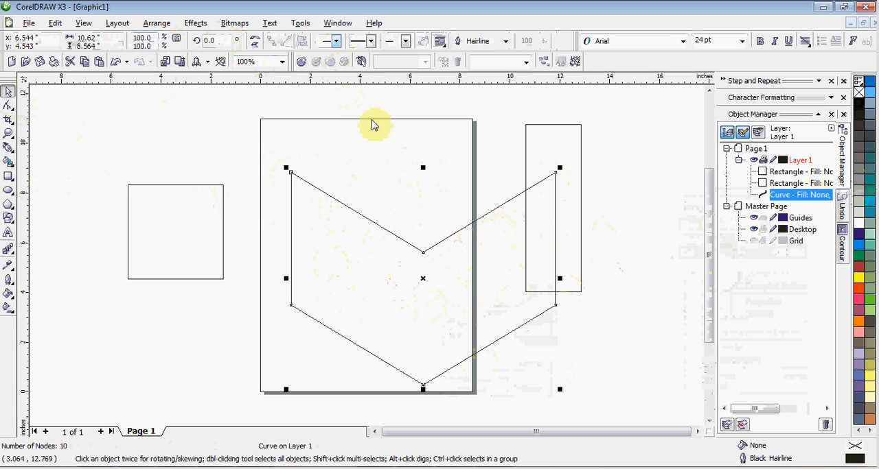
{"action": "left_click", "coordinate": [392, 160]}
{"action": "left_click_drag", "start_coordinate": [420, 251], "coordinate": [404, 236]}
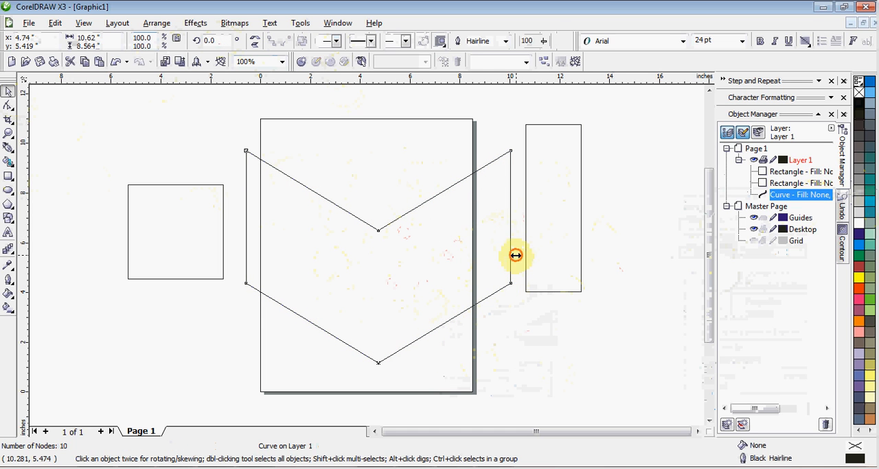
- Scale the V shape down about its center, narrowing it and reducing its height, until it is about 2.3 inches wide
{"action": "left_click_drag", "start_coordinate": [516, 256], "coordinate": [445, 255]}
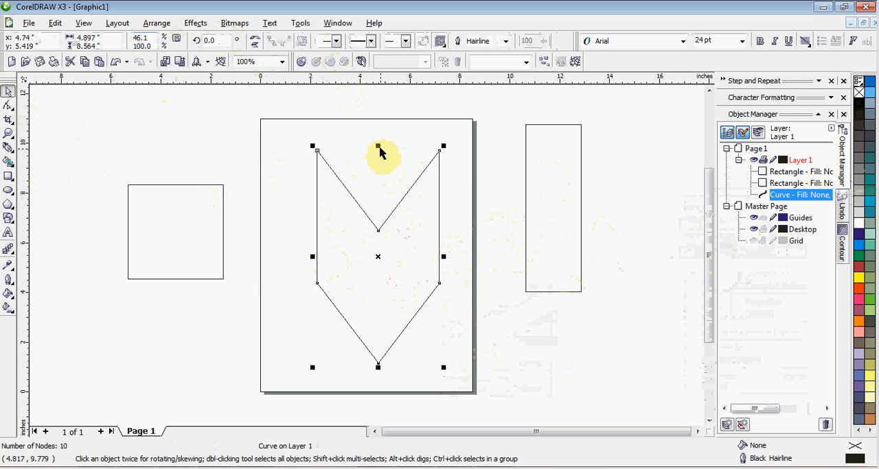
{"action": "left_click_drag", "start_coordinate": [377, 143], "coordinate": [382, 180]}
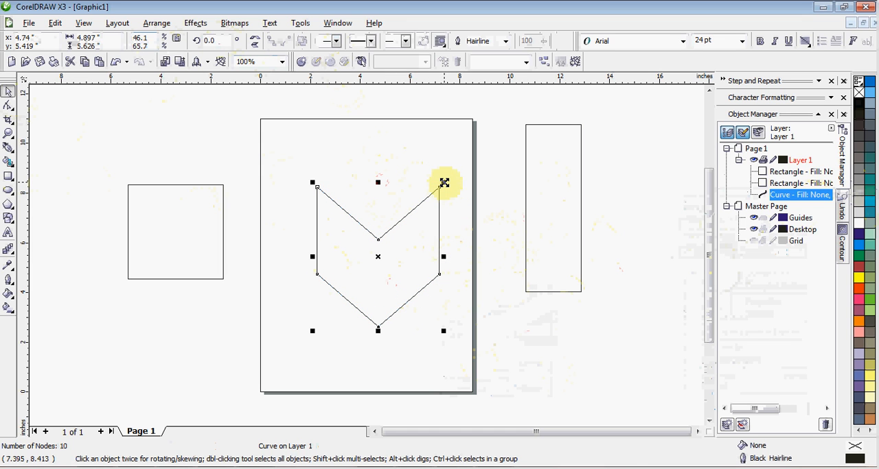
{"action": "left_click_drag", "start_coordinate": [443, 182], "coordinate": [416, 224]}
{"action": "left_click", "coordinate": [443, 232]}
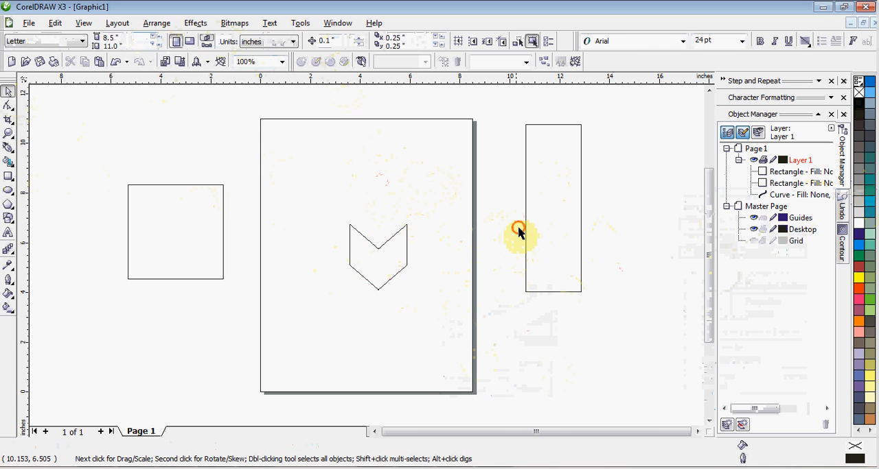
- Scale the tall rectangle down to about 0.76 by 2.3 inches and place it over the V shape's notch
{"action": "left_click", "coordinate": [580, 268]}
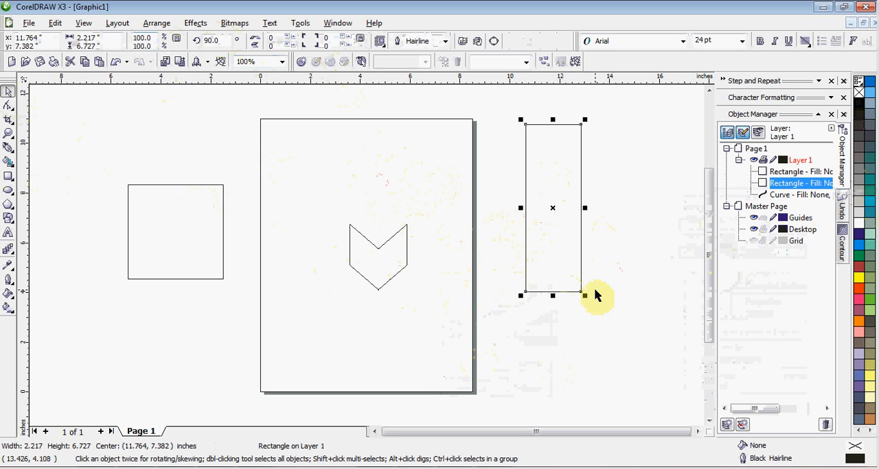
{"action": "left_click_drag", "start_coordinate": [584, 295], "coordinate": [552, 233]}
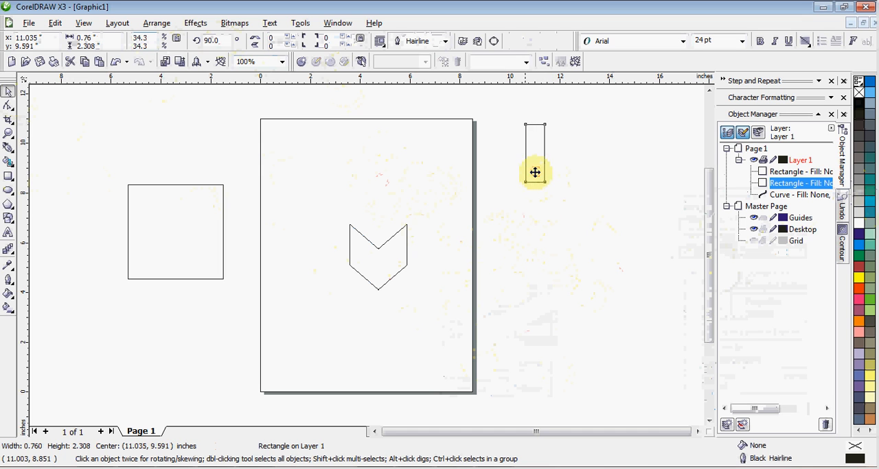
{"action": "left_click_drag", "start_coordinate": [535, 172], "coordinate": [378, 250]}
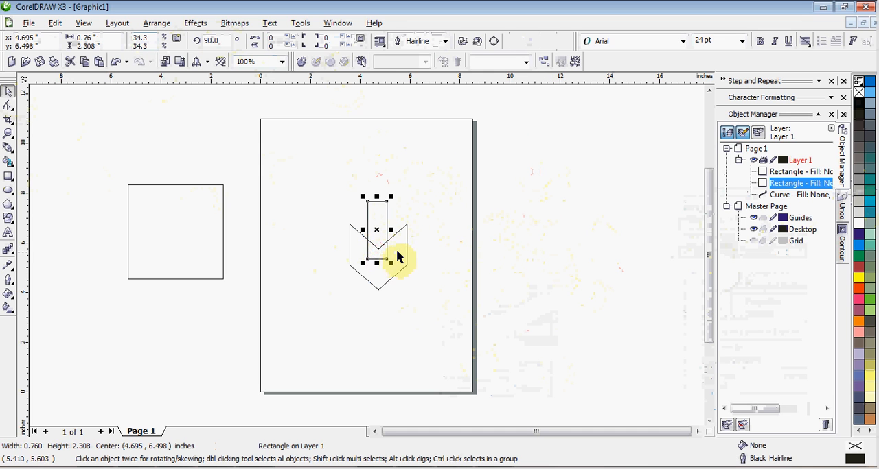
- Align the narrow rectangle and the V shape on a common vertical center line
{"action": "left_click", "coordinate": [399, 251], "text": "shift"}
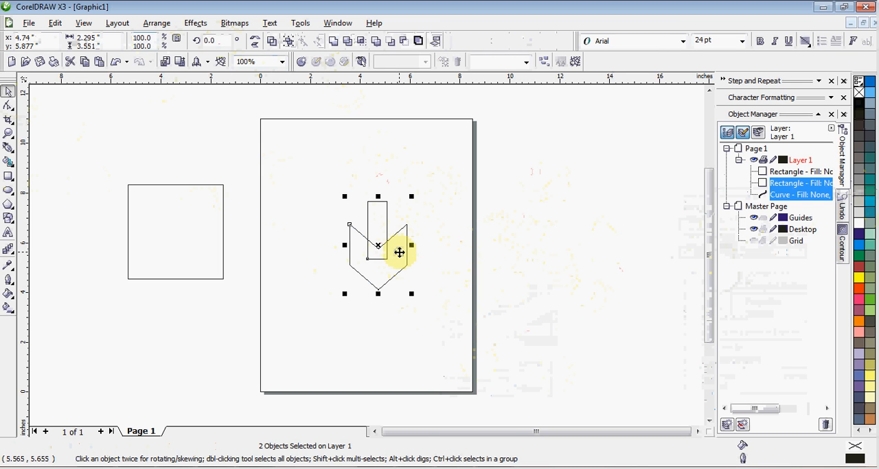
{"action": "right_click", "coordinate": [399, 253]}
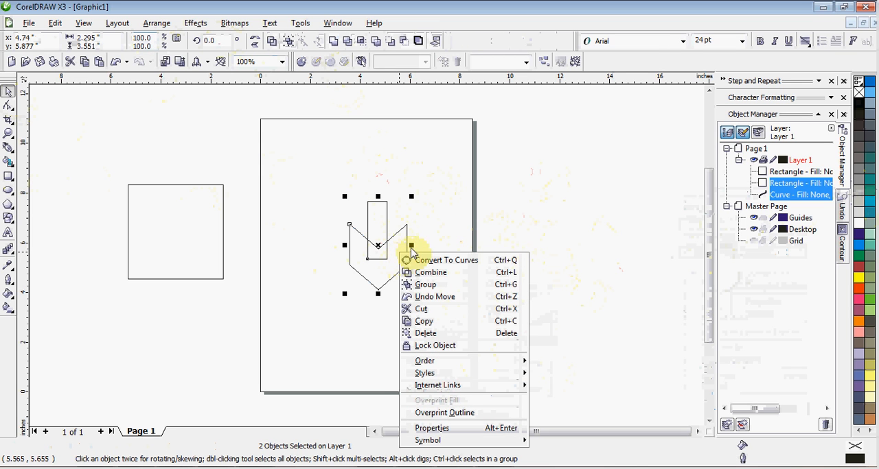
{"action": "left_click", "coordinate": [449, 242]}
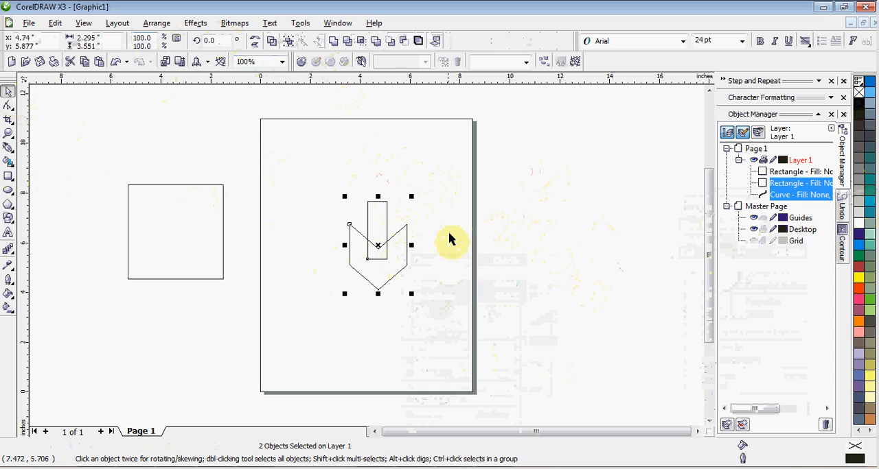
{"action": "left_click", "coordinate": [385, 184]}
- Stretch the narrow rectangle's upper edge upward until it is about 6.4 inches tall
{"action": "left_click", "coordinate": [388, 210]}
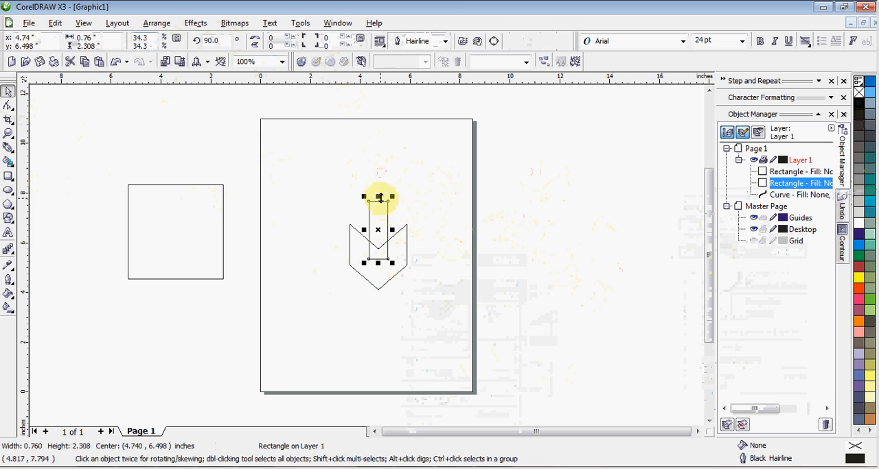
{"action": "left_click_drag", "start_coordinate": [377, 198], "coordinate": [374, 97]}
{"action": "left_click", "coordinate": [463, 164]}
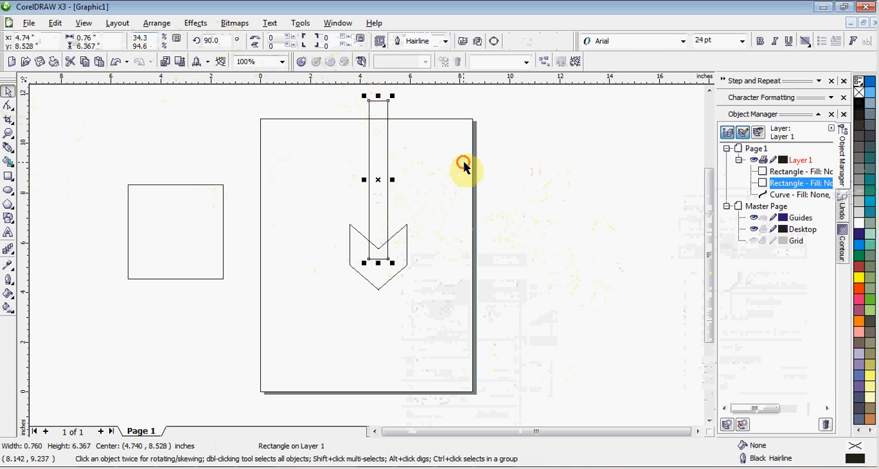
{"action": "scroll", "coordinate": [366, 260], "scroll_direction": "down", "scroll_amount": 1}
{"action": "scroll", "coordinate": [362, 265], "scroll_direction": "up", "scroll_amount": 1}
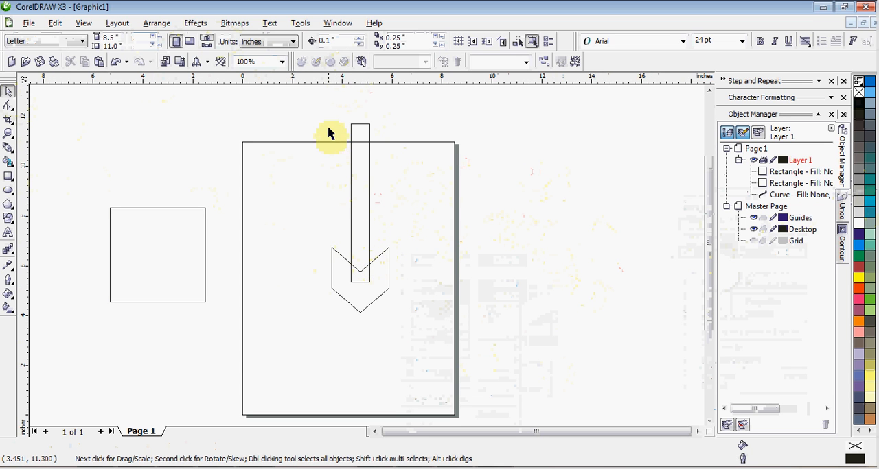
- Widen the tall rectangle about its center to about 1.1 inches and extend its upper end slightly farther up
{"action": "left_click", "coordinate": [368, 166]}
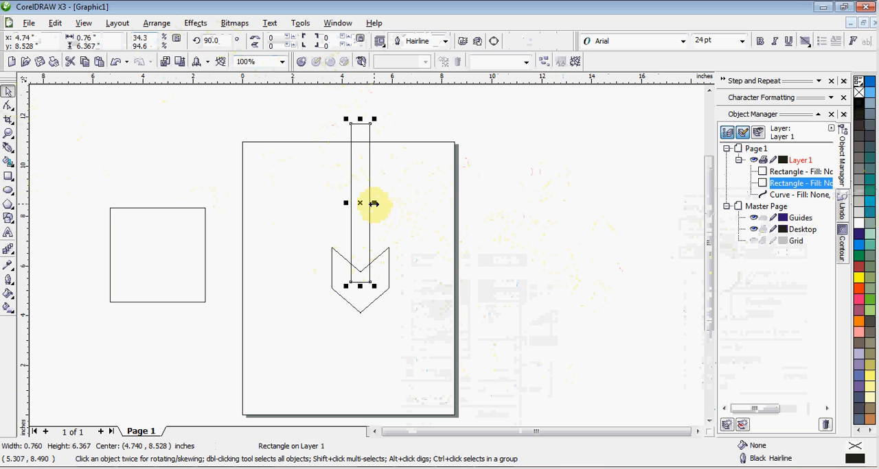
{"action": "left_click_drag", "start_coordinate": [376, 204], "coordinate": [374, 203]}
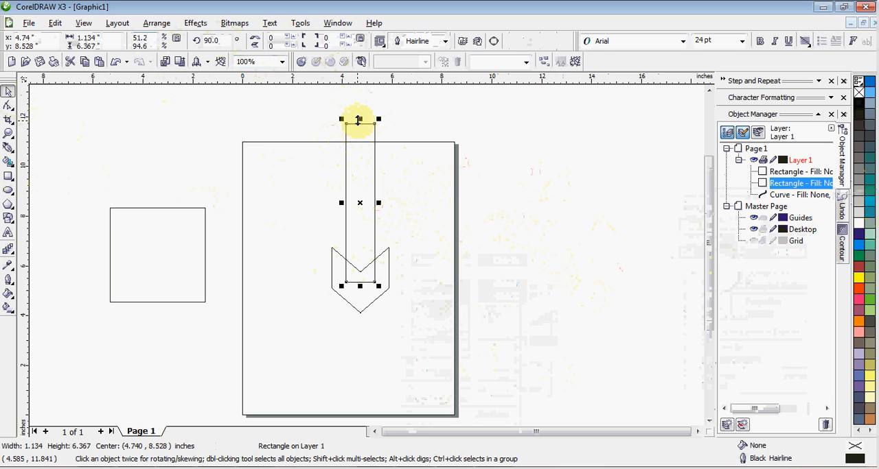
{"action": "left_click_drag", "start_coordinate": [358, 121], "coordinate": [305, 332]}
- Weld the tall rectangle and the V shape into a single arrow outline
{"action": "left_click", "coordinate": [390, 129]}
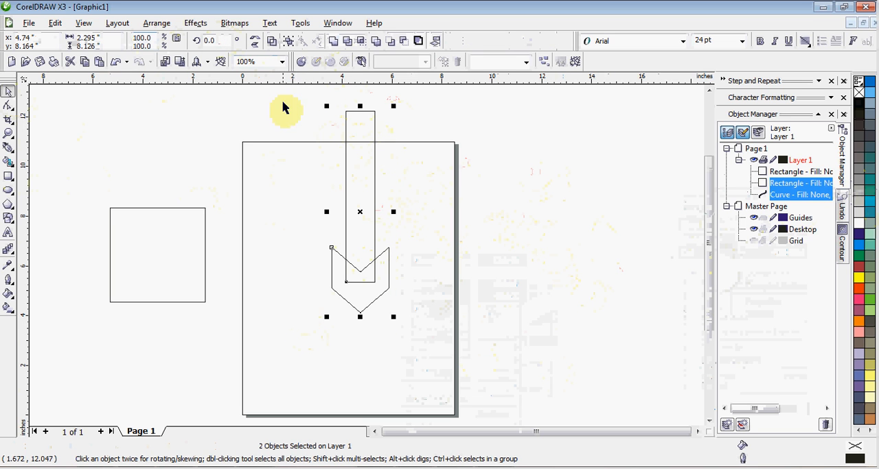
{"action": "left_click", "coordinate": [333, 42]}
{"action": "left_click", "coordinate": [417, 169]}
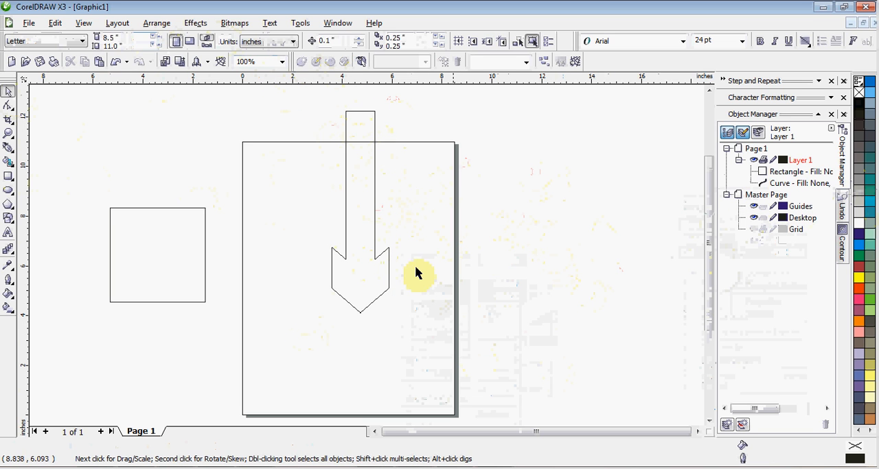
- Rotate the welded arrow 90 degrees and move it down to the lower part of the page
{"action": "left_click", "coordinate": [371, 261]}
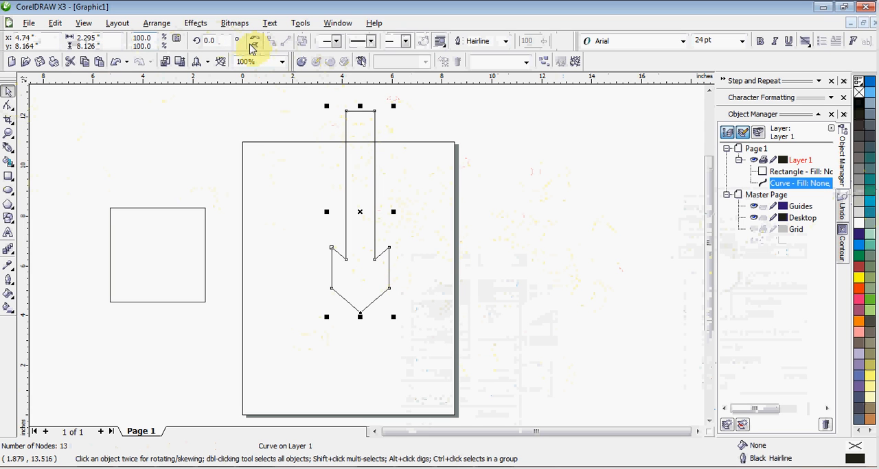
{"action": "left_click_drag", "start_coordinate": [221, 40], "coordinate": [188, 40]}
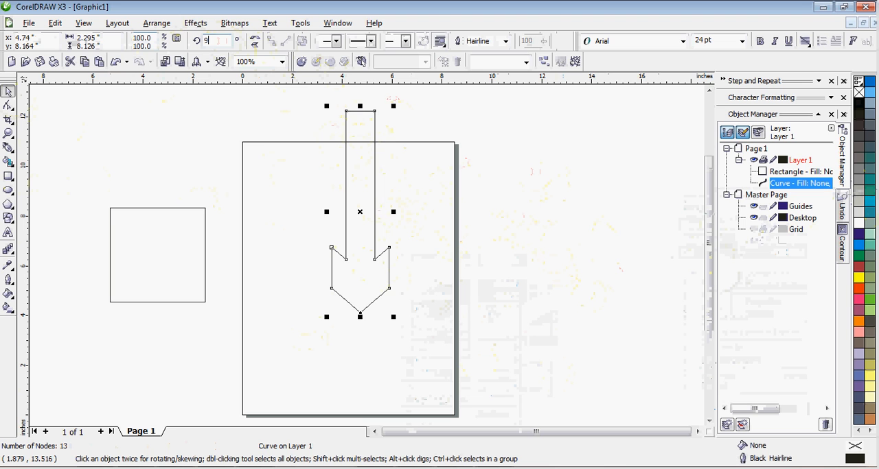
{"action": "type", "text": "90"}
{"action": "key", "text": "Return"}
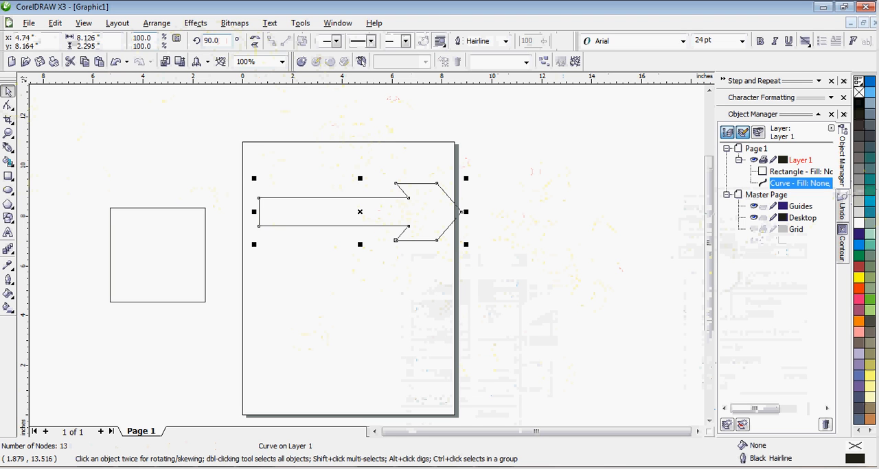
{"action": "left_click", "coordinate": [398, 181]}
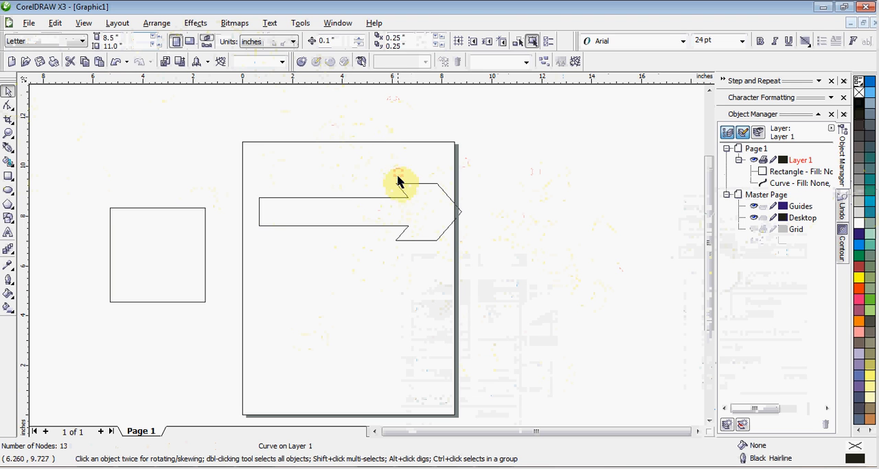
{"action": "left_click_drag", "start_coordinate": [402, 231], "coordinate": [408, 329]}
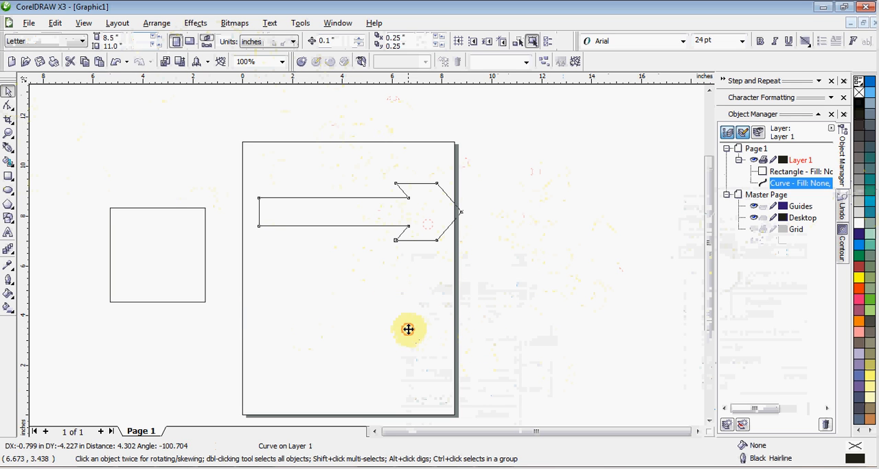
{"action": "left_click", "coordinate": [505, 330]}
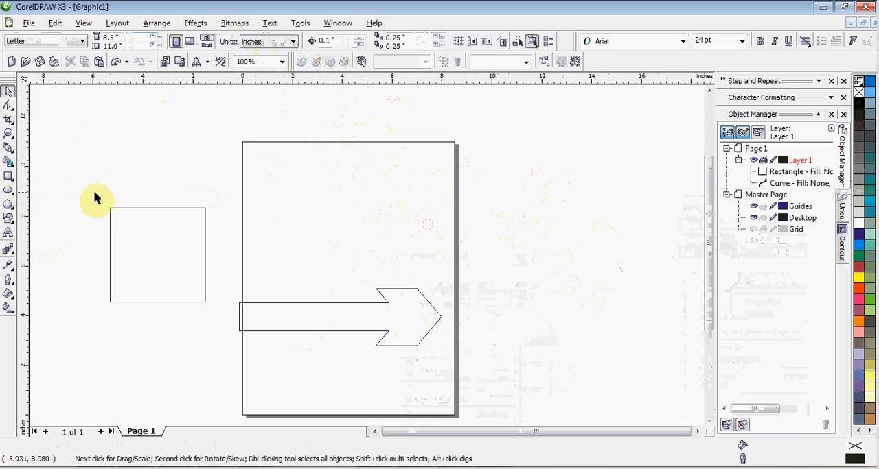
- Delete both the remaining square beside the page and the arrow to clear the drawing
{"action": "left_click_drag", "start_coordinate": [78, 179], "coordinate": [519, 389]}
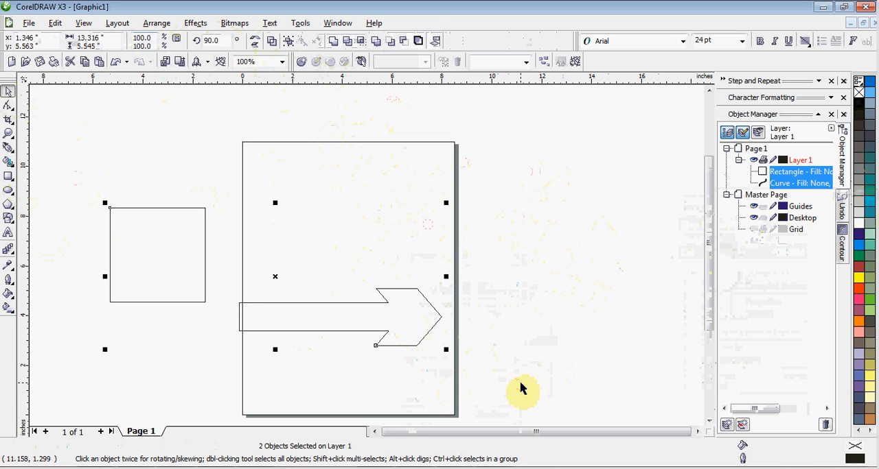
{"action": "key", "text": "Delete"}
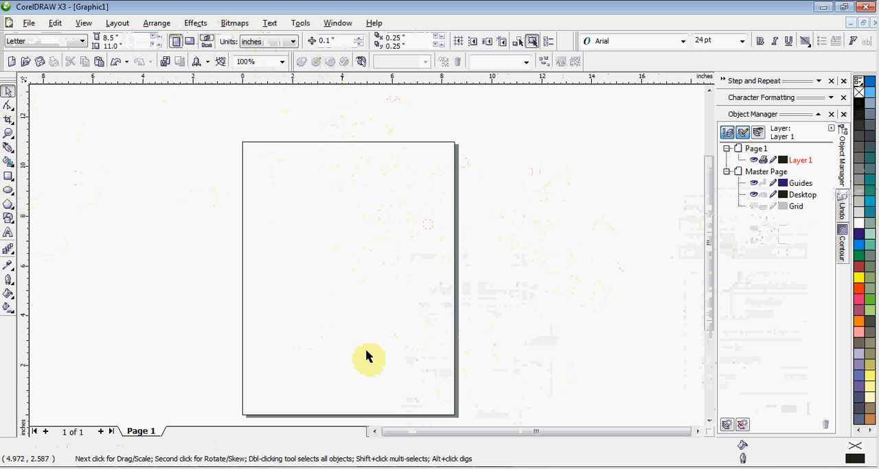
- Draw a near-circle about 6.5 inches across, a flat ellipse about 11.1 by 1.7 inches and an upright ellipse about 2.9 by 8.8 inches
{"action": "left_click", "coordinate": [8, 193]}
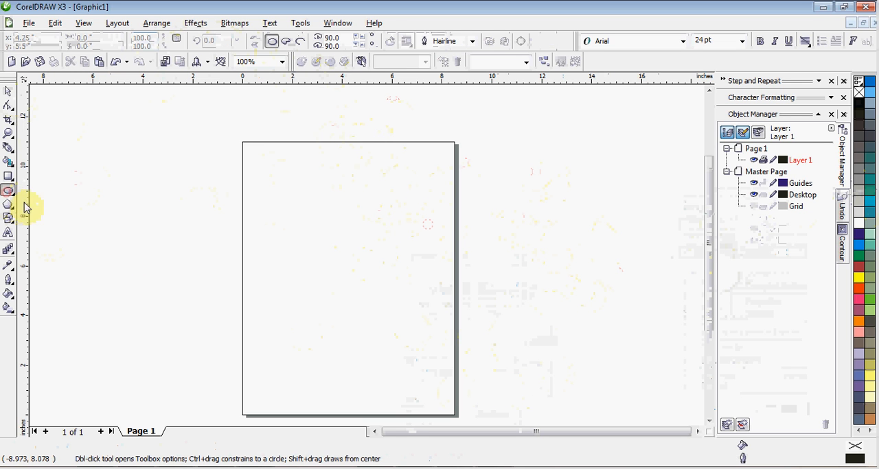
{"action": "left_click_drag", "start_coordinate": [261, 171], "coordinate": [425, 337]}
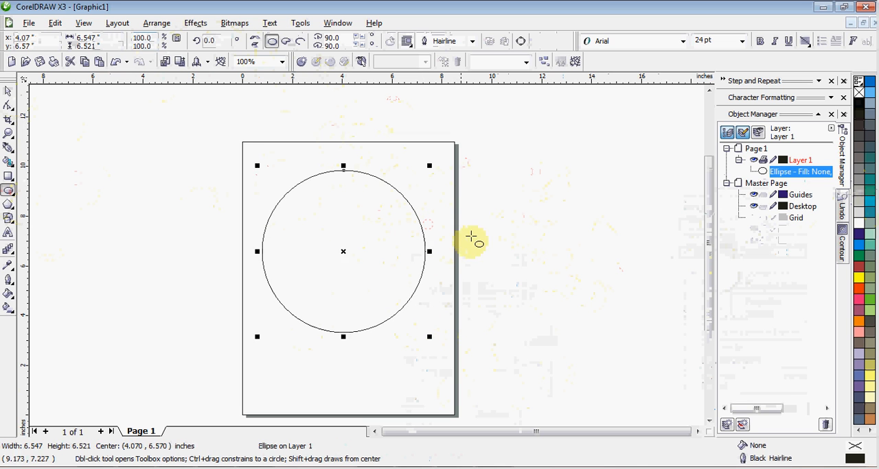
{"action": "left_click_drag", "start_coordinate": [343, 242], "coordinate": [621, 288]}
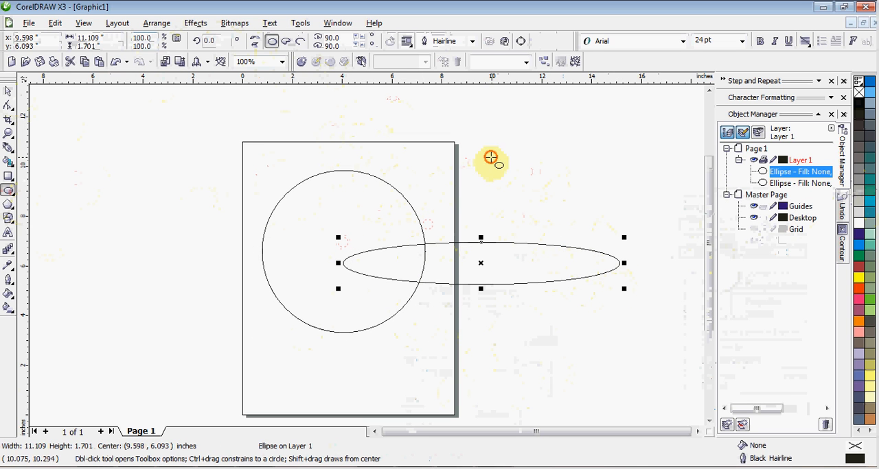
{"action": "mouse_move", "coordinate": [490, 157]}
{"action": "left_mouse_down"}
{"action": "mouse_move", "coordinate": [604, 306]}
{"action": "mouse_move", "coordinate": [584, 374]}
{"action": "mouse_move", "coordinate": [418, 376]}
{"action": "left_mouse_up"}
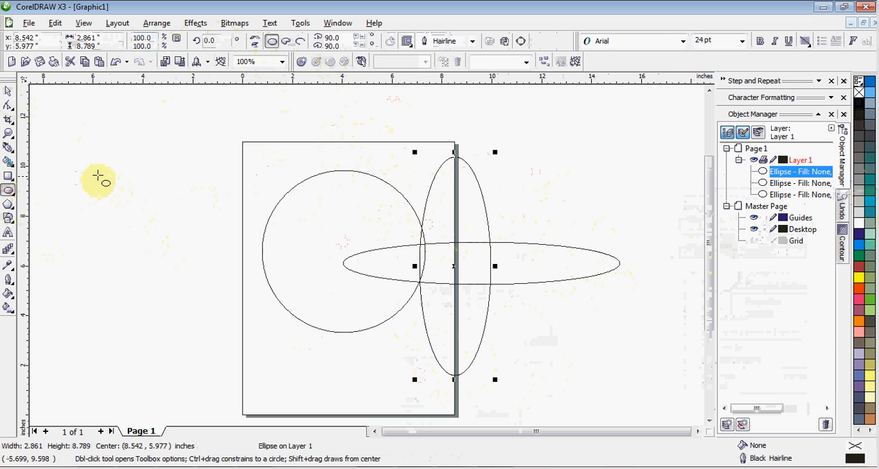
- Draw a perfect circle about 5.9 inches across beside the page's left edge
{"action": "left_click_drag", "start_coordinate": [98, 176], "coordinate": [218, 321]}
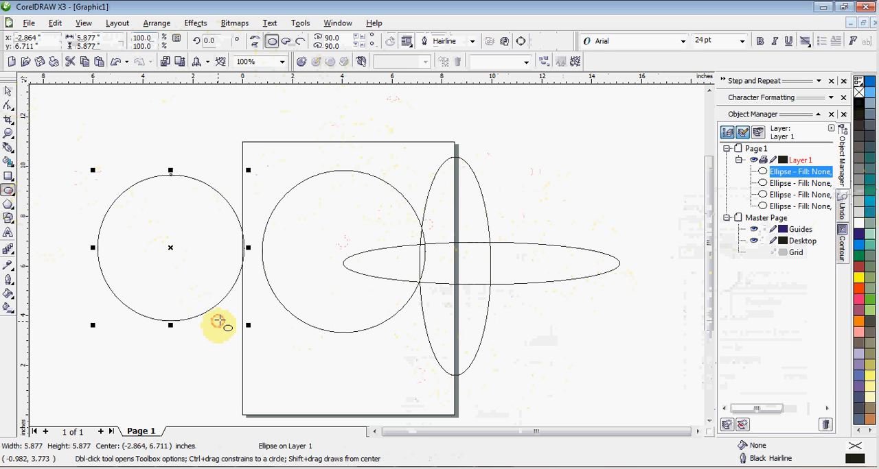
{"action": "left_click", "coordinate": [9, 92]}
{"action": "left_click", "coordinate": [314, 128]}
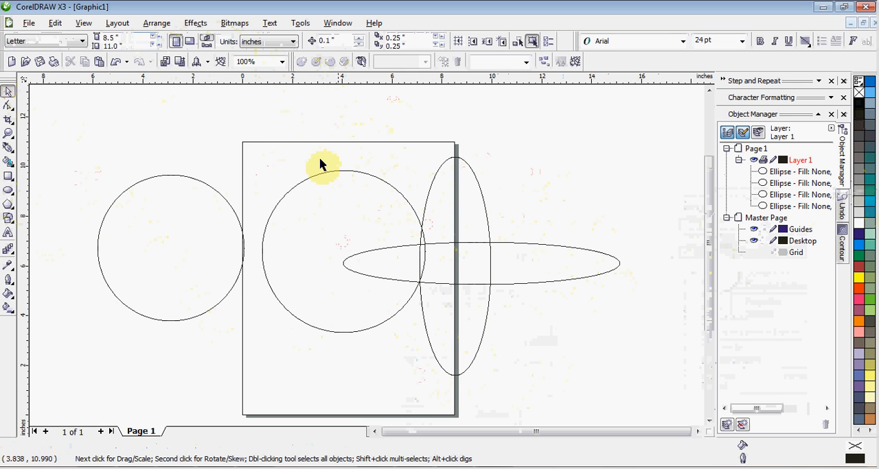
- Delete the three ellipses on and beyond the page, keeping the perfect circle beside it
{"action": "left_click_drag", "start_coordinate": [233, 139], "coordinate": [652, 401]}
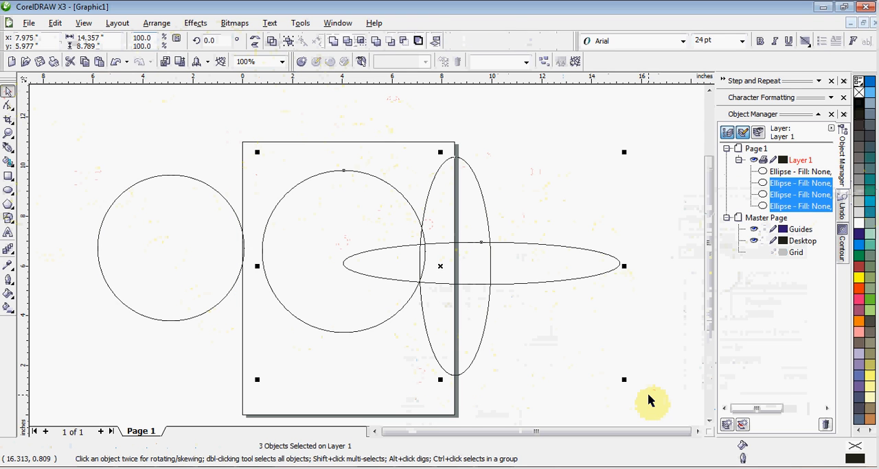
{"action": "key", "text": "Delete"}
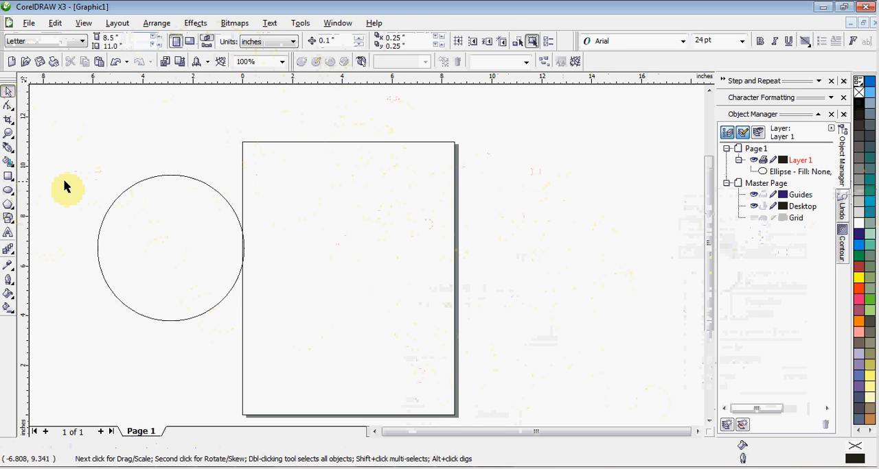
- Draw an upright ellipse about 1.4 by 2 inches inside the circle's upper left area and paste a duplicate of it
{"action": "left_click", "coordinate": [8, 193]}
{"action": "scroll", "coordinate": [176, 253], "scroll_direction": "up", "scroll_amount": 1}
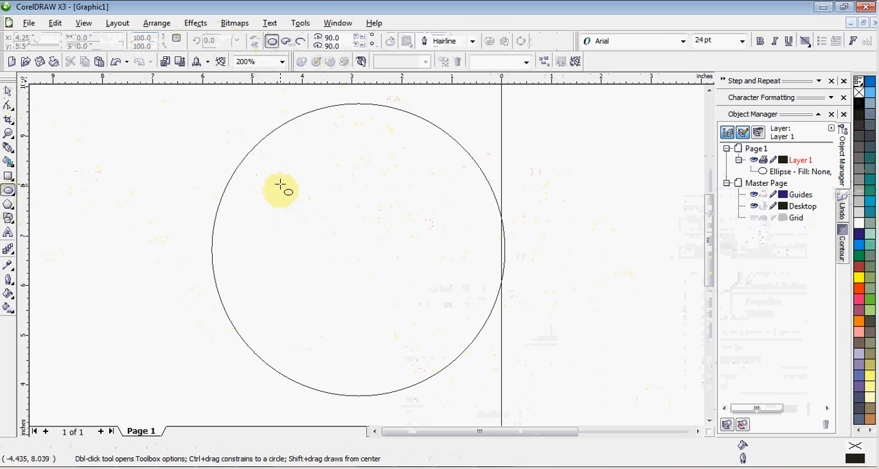
{"action": "left_click_drag", "start_coordinate": [280, 181], "coordinate": [349, 281]}
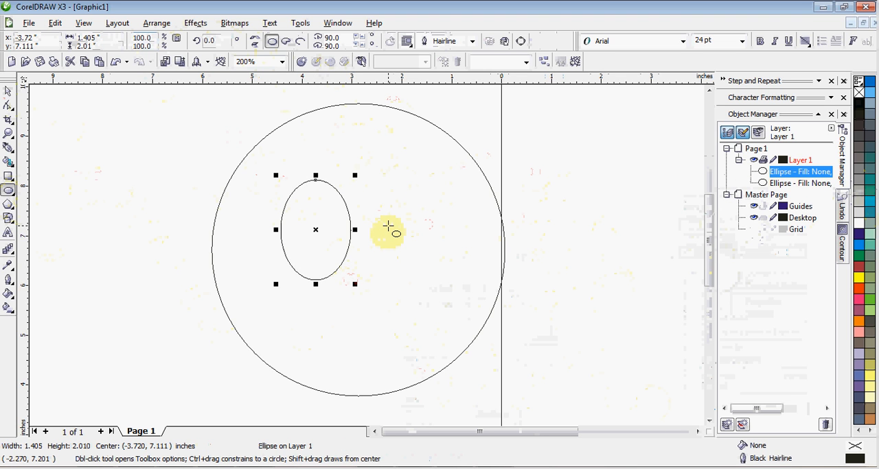
{"action": "key", "text": "ctrl+v"}
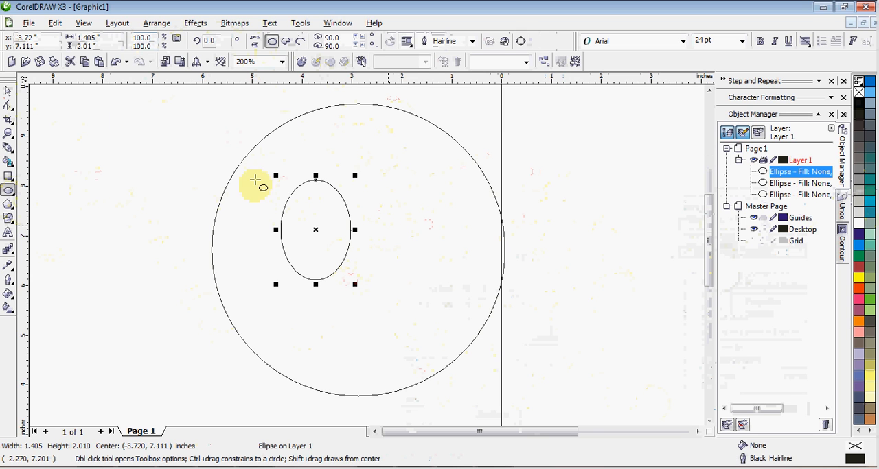
- Move the duplicate upright ellipse to the circle's right half, level with the original, as the second eye
{"action": "left_click", "coordinate": [12, 95]}
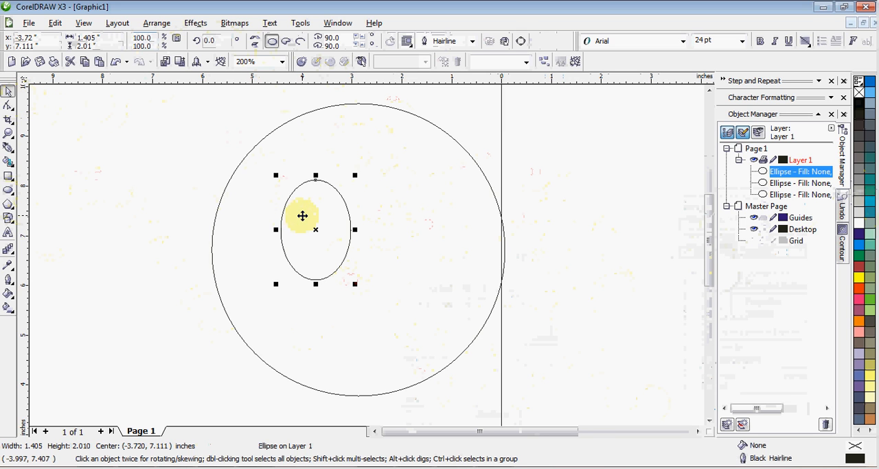
{"action": "left_click_drag", "start_coordinate": [306, 216], "coordinate": [400, 213]}
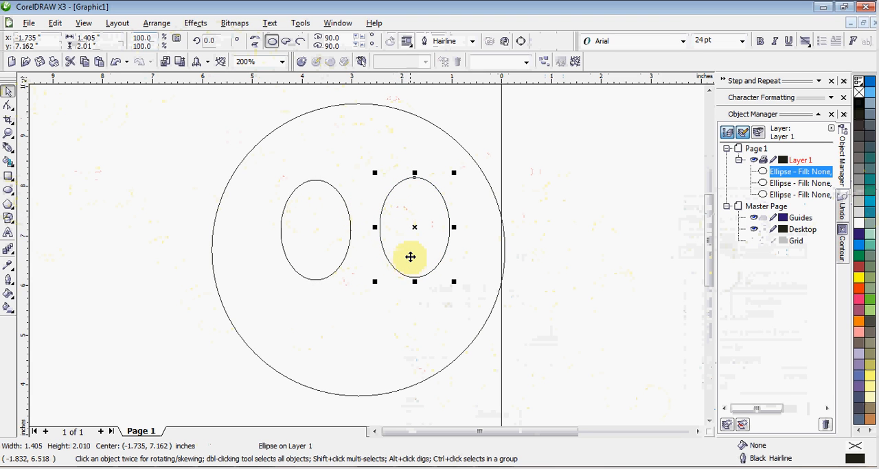
{"action": "left_click_drag", "start_coordinate": [414, 256], "coordinate": [415, 258]}
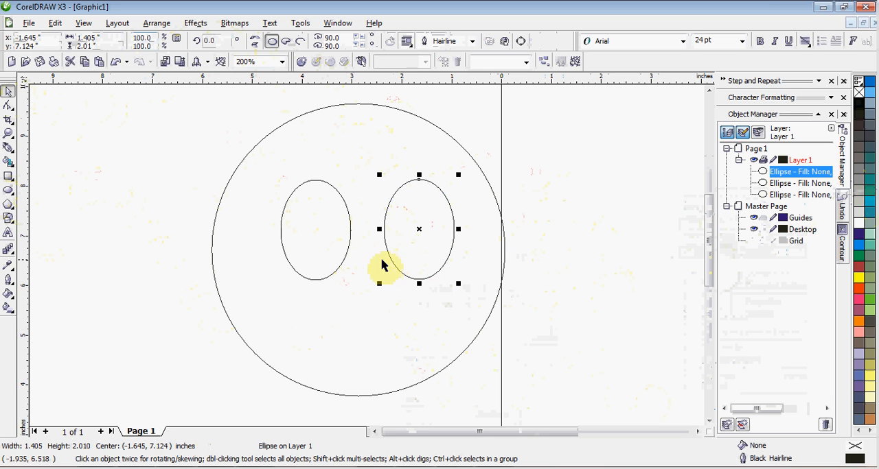
- Draw a flat ellipse about 3.8 by 1.5 inches below the eyes and duplicate it in place
{"action": "left_click", "coordinate": [10, 191]}
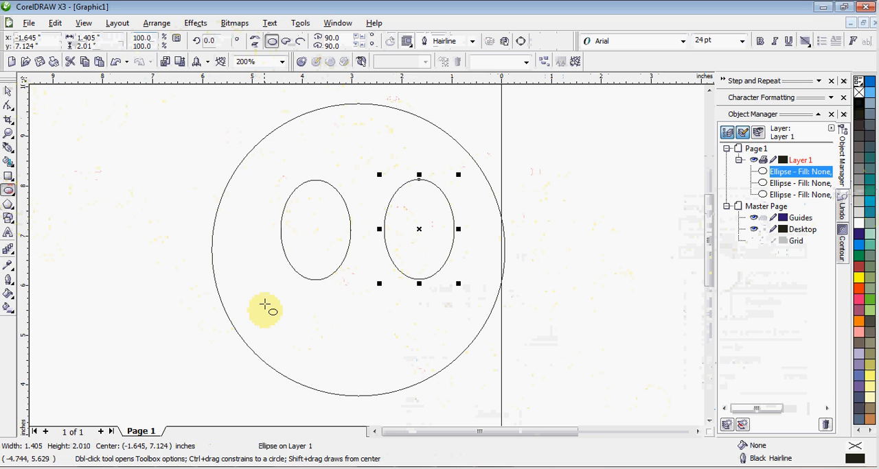
{"action": "left_click_drag", "start_coordinate": [261, 297], "coordinate": [450, 373]}
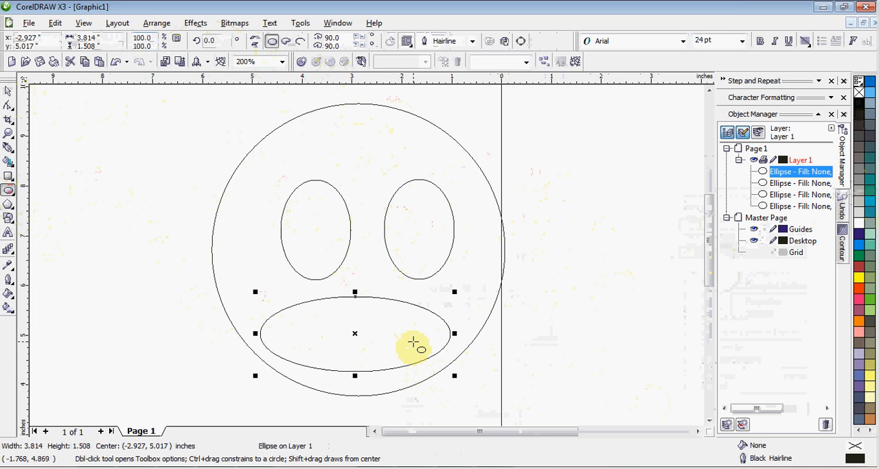
{"action": "key", "text": "KP_Add"}
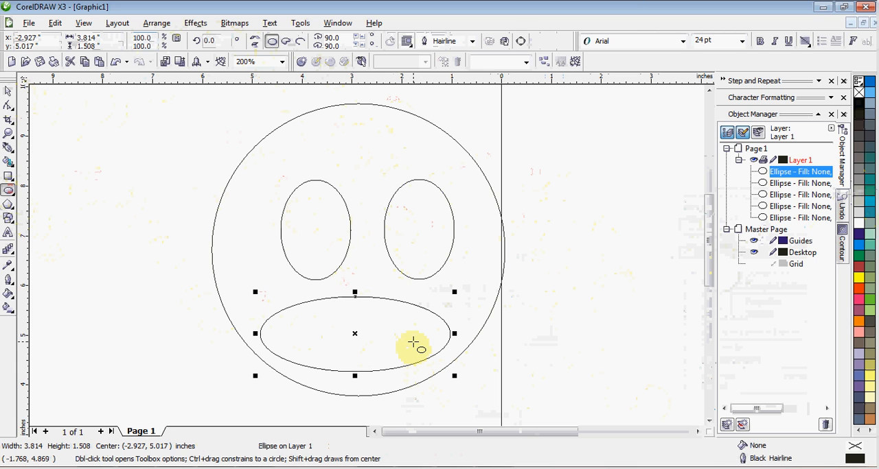
- Shorten the duplicate mouth ellipse from below to about 1.2 inches high and cut it from the original with Back Minus Front
{"action": "left_click", "coordinate": [8, 93]}
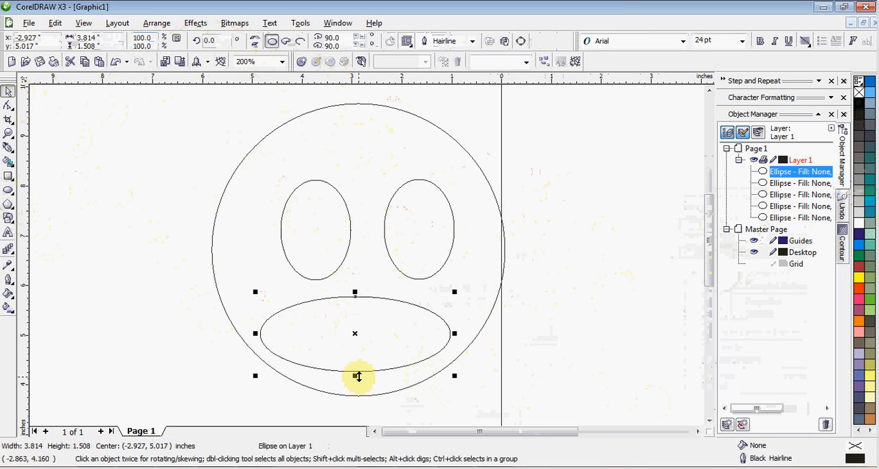
{"action": "left_click_drag", "start_coordinate": [357, 376], "coordinate": [358, 364]}
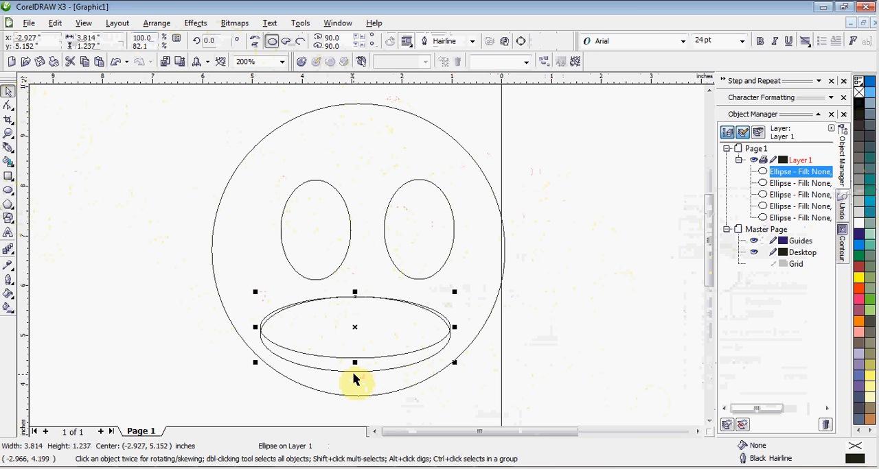
{"action": "left_click", "coordinate": [355, 371], "text": "shift"}
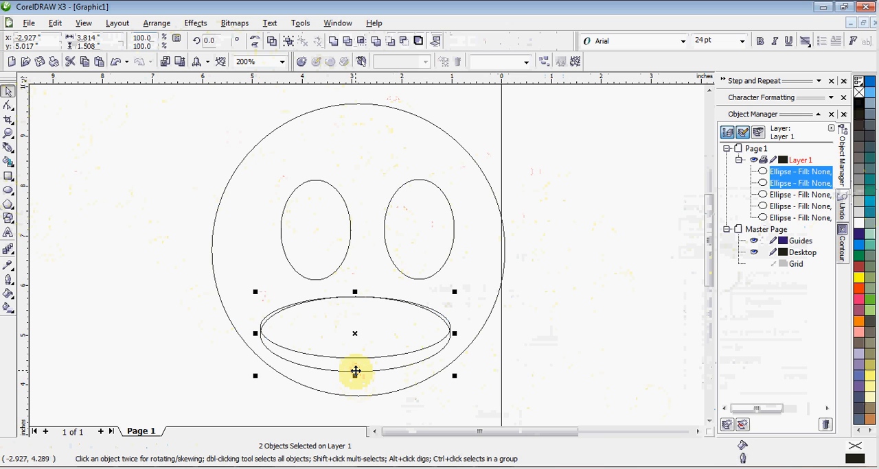
{"action": "left_click", "coordinate": [406, 44]}
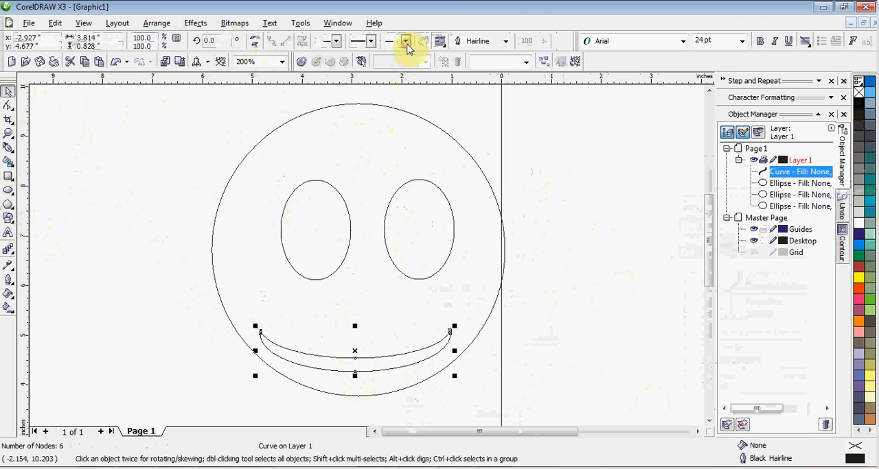
{"action": "left_click", "coordinate": [583, 294]}
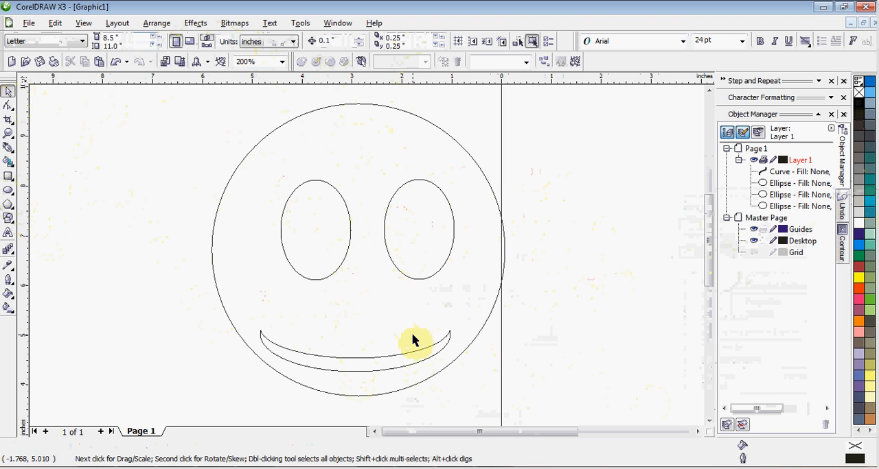
- Stretch the smile curve upward to a height of about 1.4 inches
{"action": "left_click", "coordinate": [396, 358]}
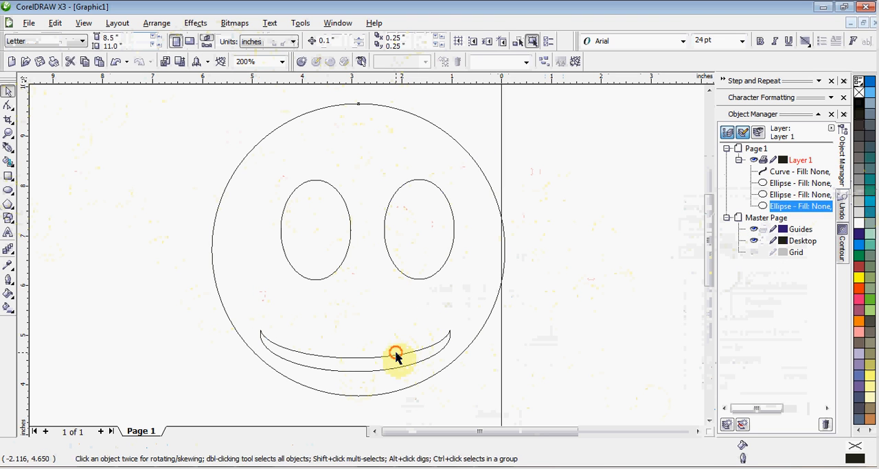
{"action": "left_click", "coordinate": [385, 361]}
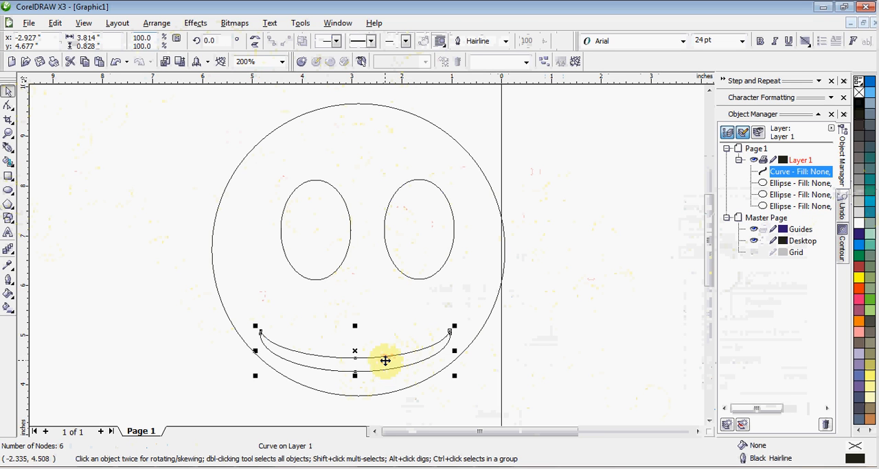
{"action": "left_click_drag", "start_coordinate": [355, 327], "coordinate": [355, 294]}
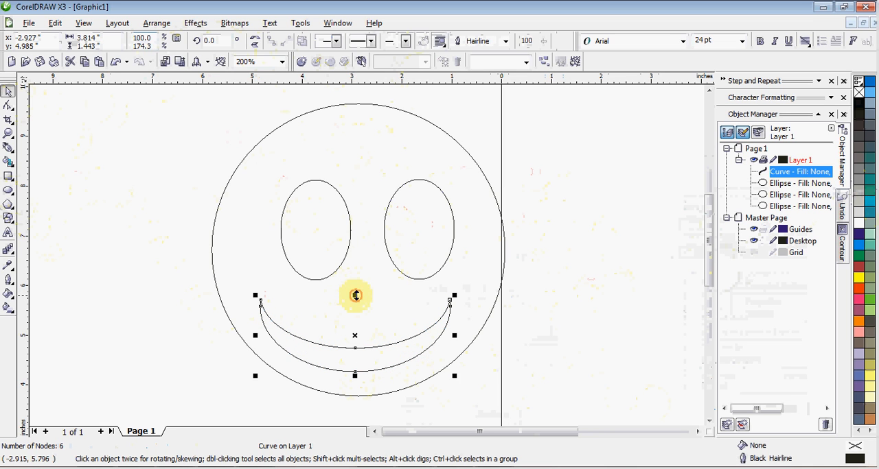
{"action": "left_click", "coordinate": [489, 331]}
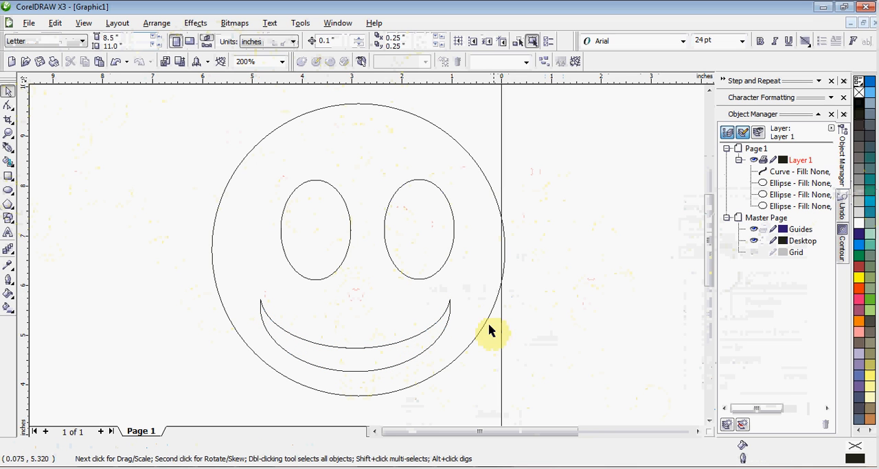
- Align the smile curve with the big circle's vertical centre line
{"action": "left_click", "coordinate": [435, 340]}
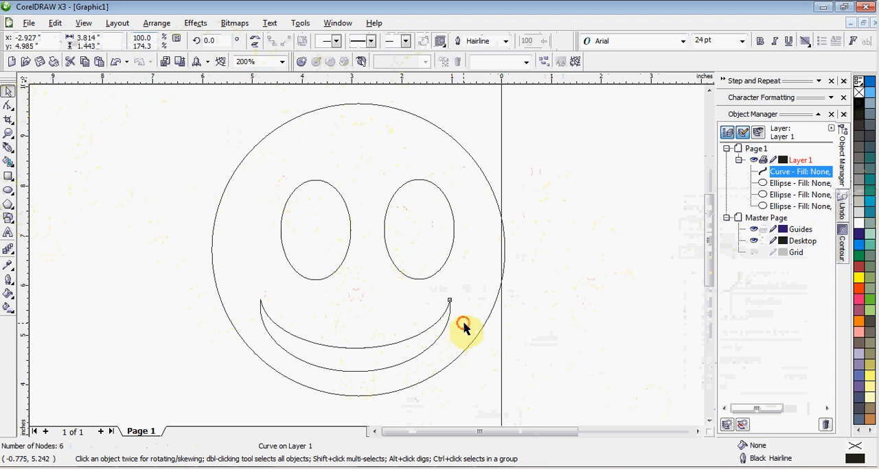
{"action": "left_click", "coordinate": [464, 325], "text": "shift"}
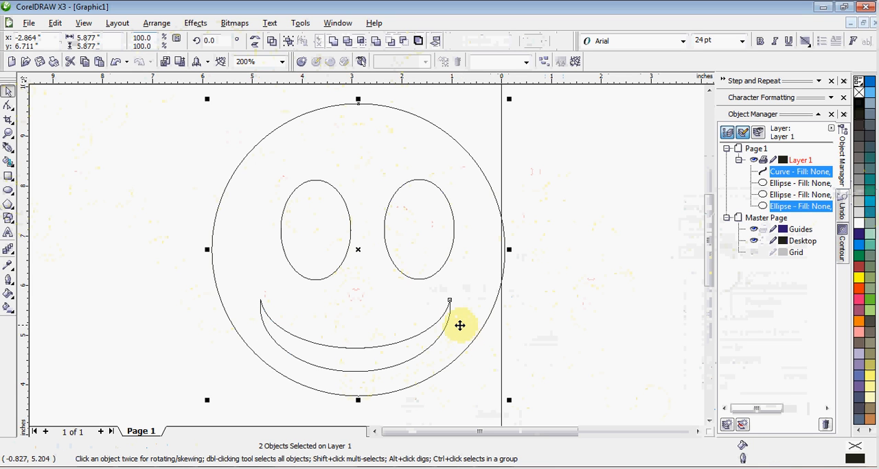
{"action": "key", "text": "c"}
{"action": "left_click", "coordinate": [582, 348]}
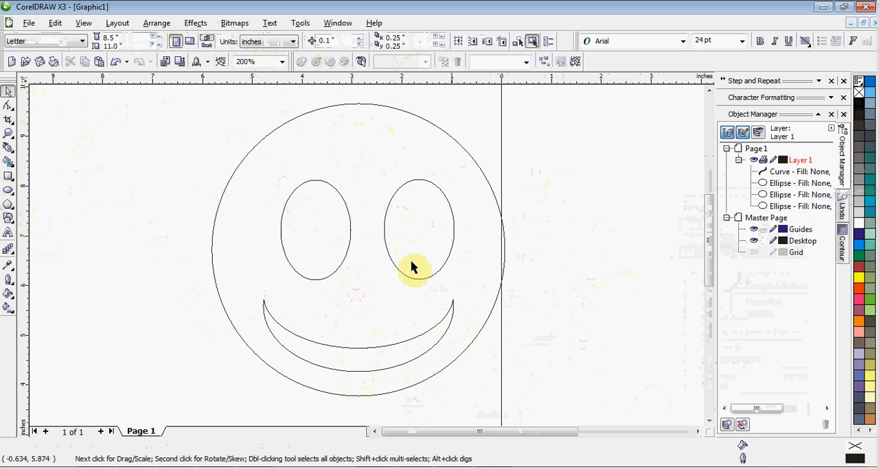
- Align the two eye ellipses level by their centres and move the pair slightly up and left within the face
{"action": "left_click", "coordinate": [348, 233]}
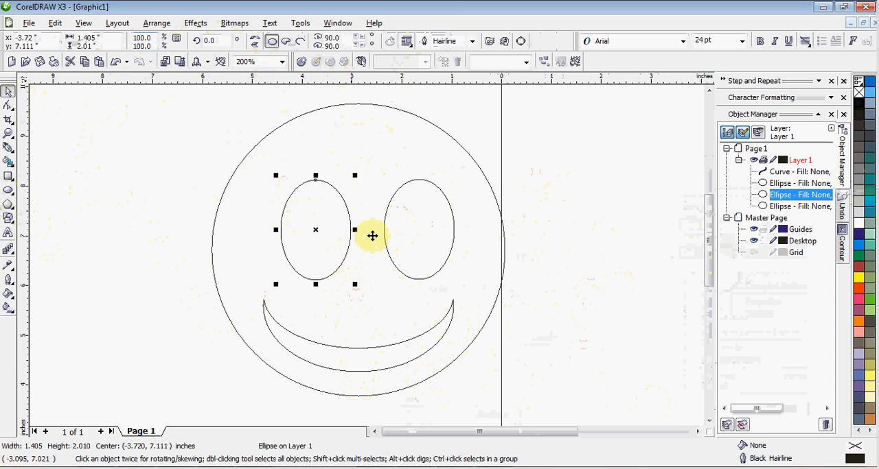
{"action": "left_click", "coordinate": [406, 236], "text": "shift"}
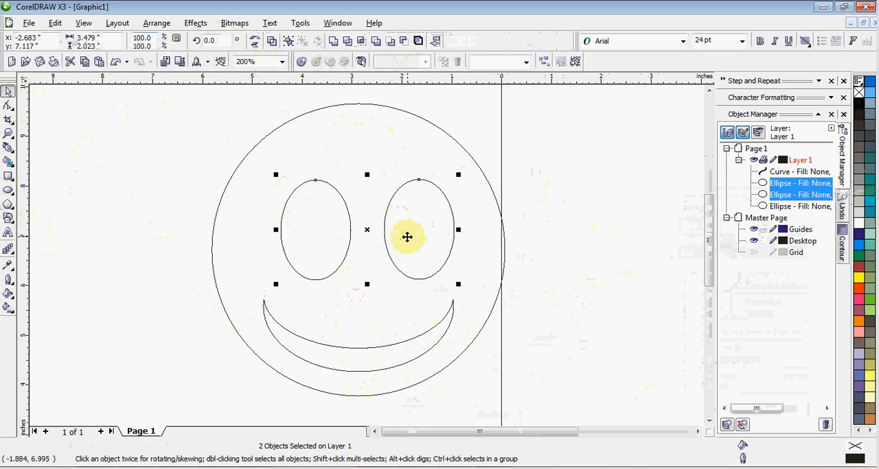
{"action": "key", "text": "e"}
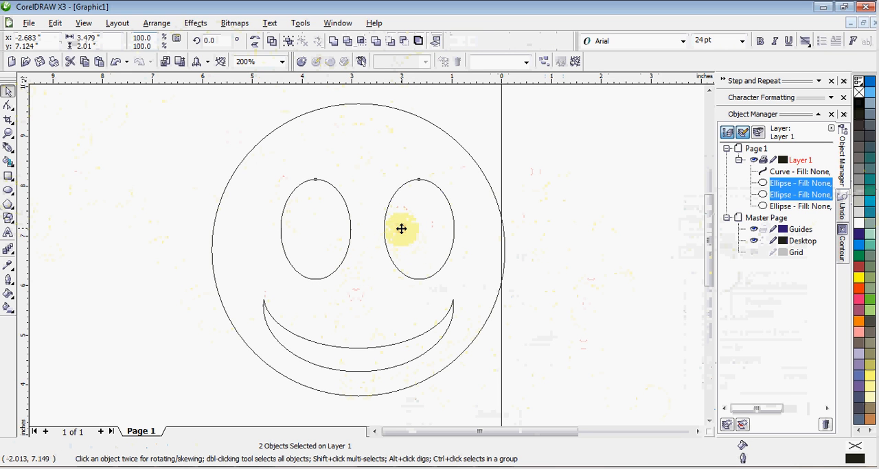
{"action": "mouse_move", "coordinate": [401, 228]}
{"action": "left_mouse_down"}
{"action": "mouse_move", "coordinate": [387, 216]}
{"action": "mouse_move", "coordinate": [392, 222]}
{"action": "left_mouse_up"}
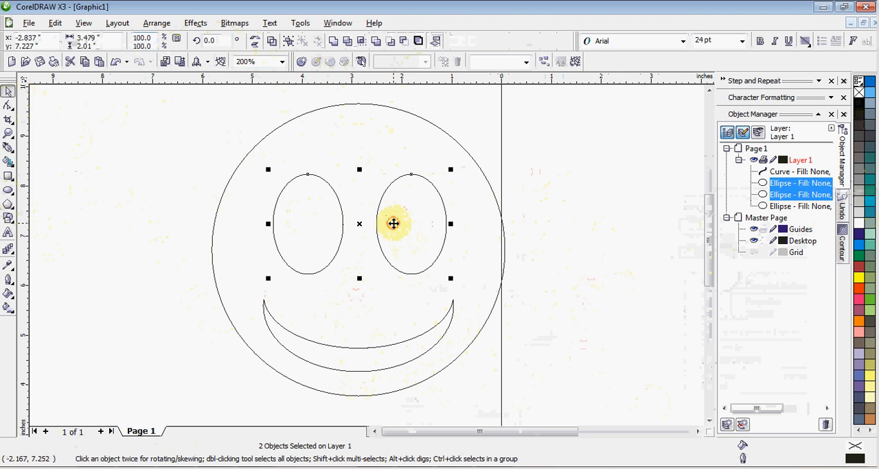
{"action": "left_click", "coordinate": [457, 240]}
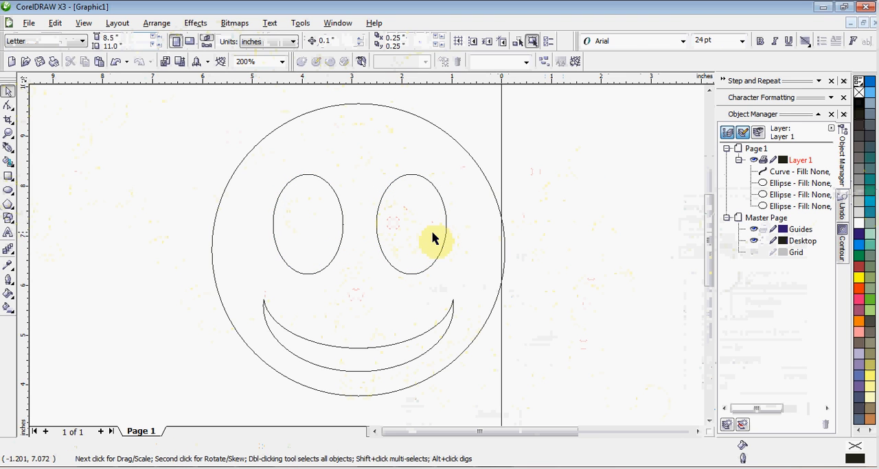
- Shrink the right eye ellipse to about 0.6 by 0.9 inches and place it over the left eye's upper right edge
{"action": "left_click", "coordinate": [444, 237]}
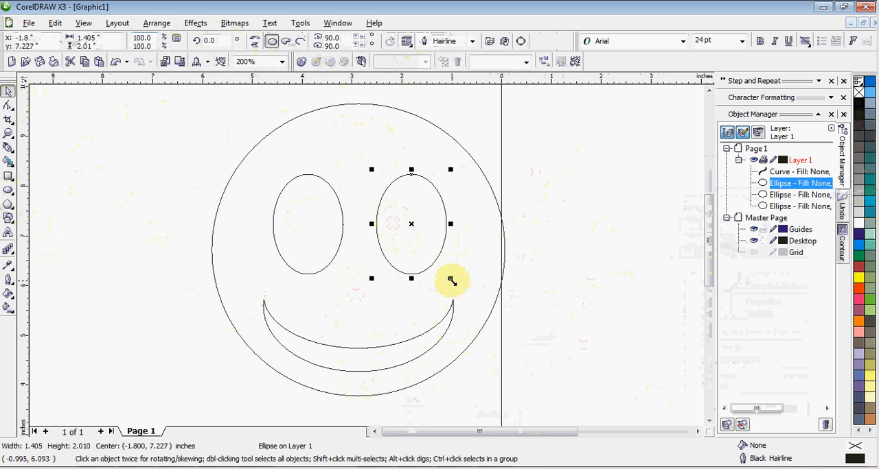
{"action": "left_click_drag", "start_coordinate": [452, 281], "coordinate": [413, 243]}
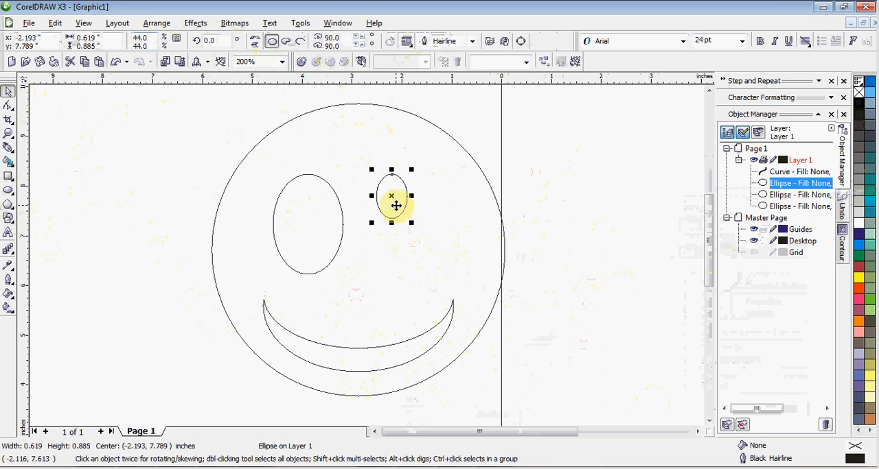
{"action": "left_click_drag", "start_coordinate": [396, 206], "coordinate": [337, 210]}
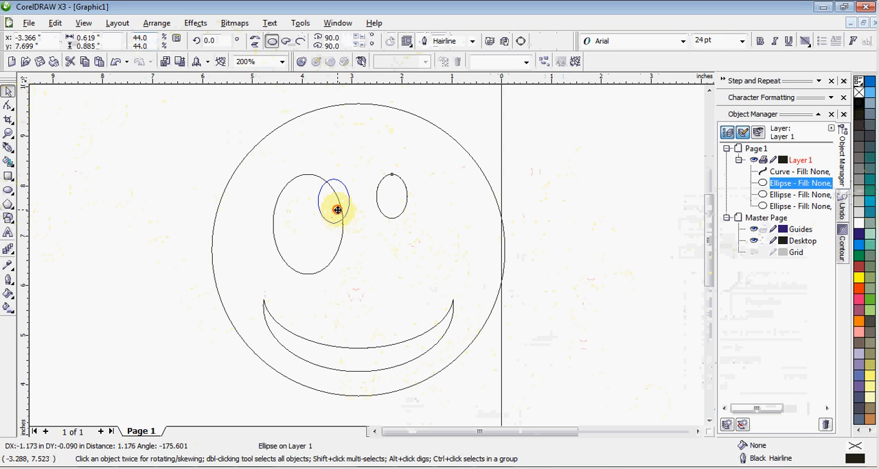
{"action": "left_click_drag", "start_coordinate": [337, 210], "coordinate": [337, 210]}
- Cut the small ellipse out of the left eye with Back Minus Front
{"action": "left_click", "coordinate": [318, 246], "text": "shift"}
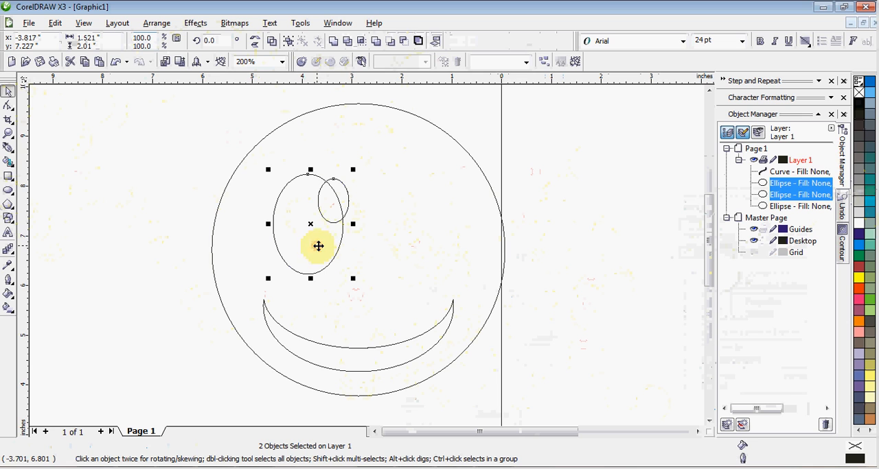
{"action": "left_click", "coordinate": [404, 41]}
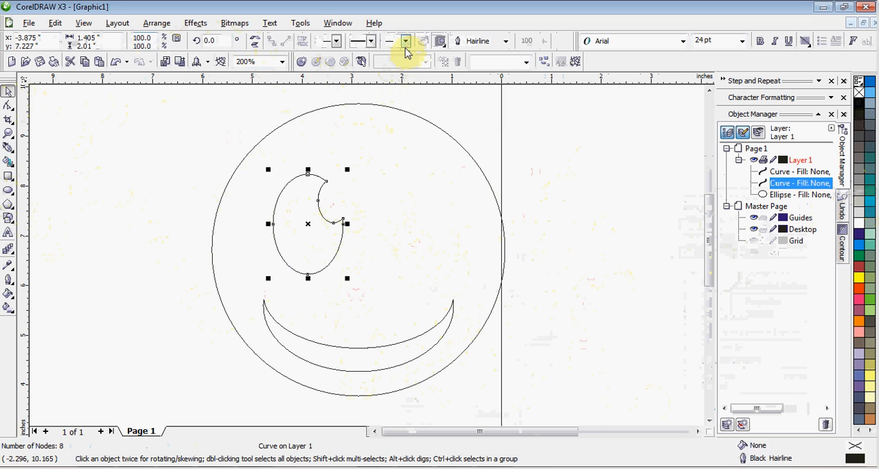
{"action": "left_click", "coordinate": [442, 246]}
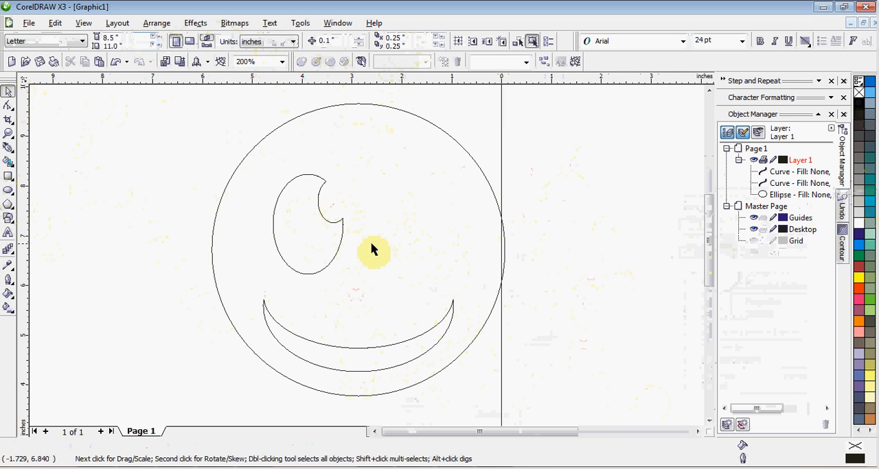
- Duplicate the notched left eye and move the copy about 2.2 inches right, into the face's right half
{"action": "left_click", "coordinate": [321, 247]}
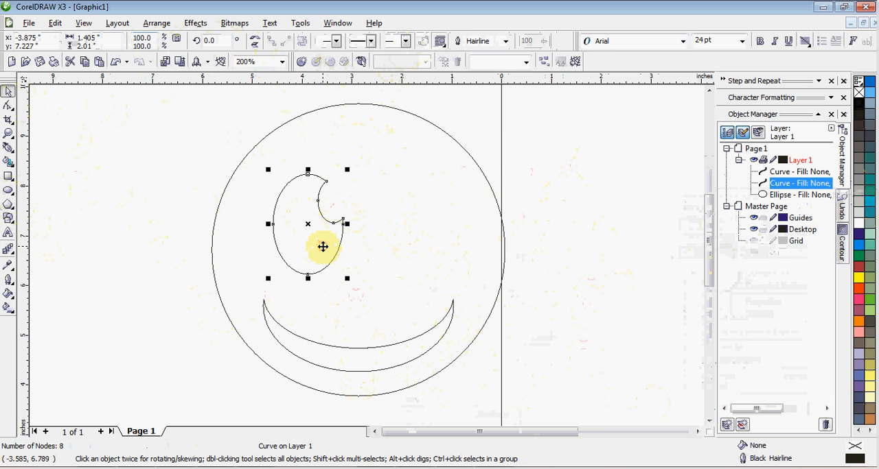
{"action": "key", "text": "KP_Add"}
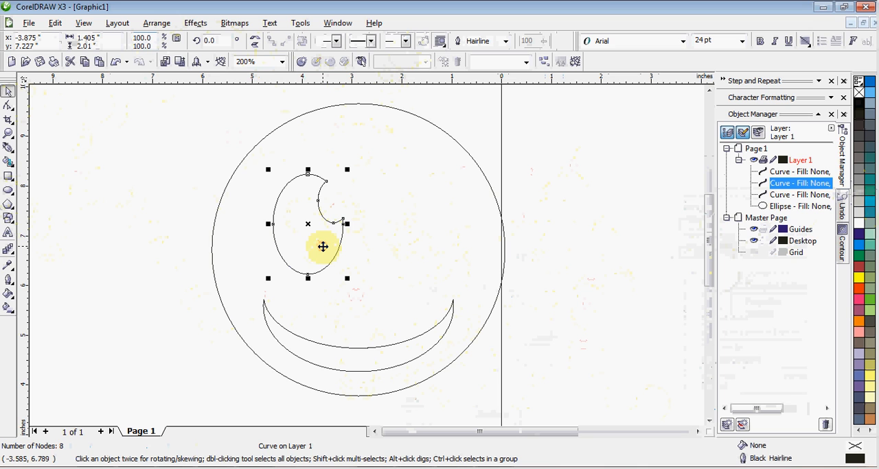
{"action": "left_click_drag", "start_coordinate": [325, 246], "coordinate": [434, 248]}
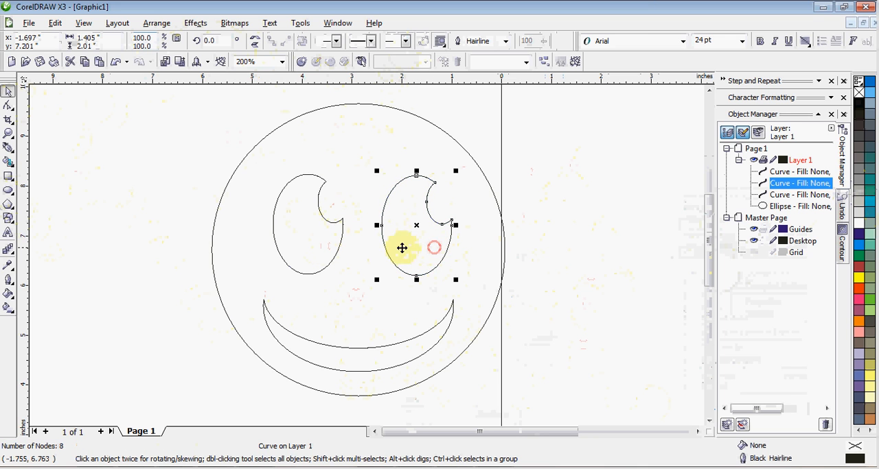
- Align the two notched eyes level with each other and combine them into a single curve
{"action": "left_click", "coordinate": [324, 243], "text": "shift"}
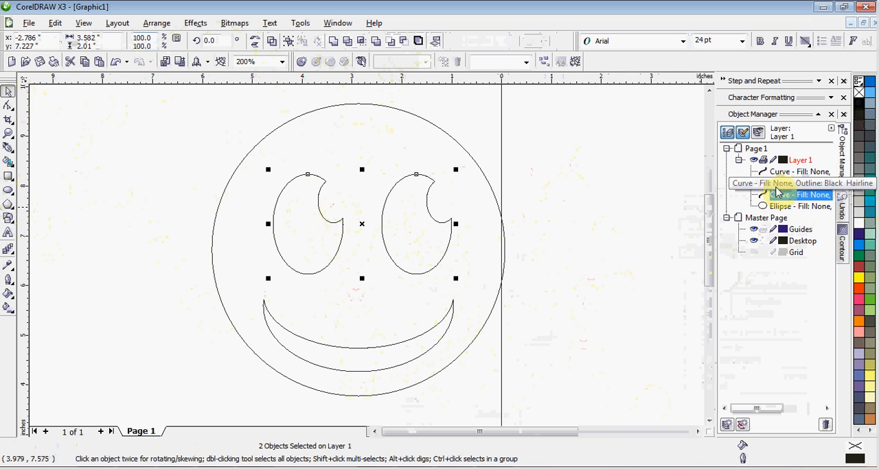
{"action": "right_click", "coordinate": [783, 189]}
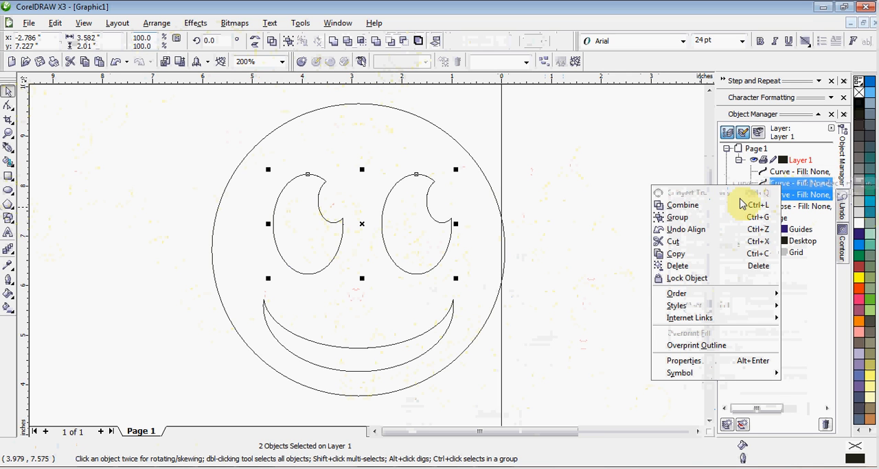
{"action": "left_click", "coordinate": [722, 214]}
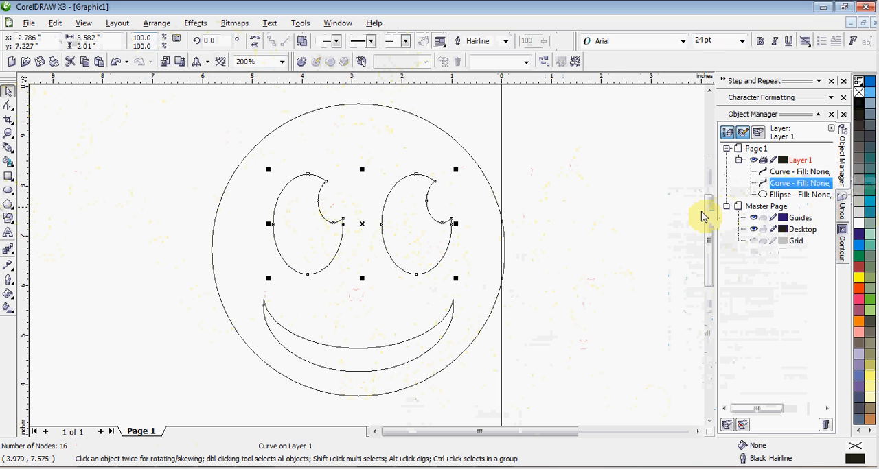
- Center the combined eyes horizontally on the face circle
{"action": "left_click", "coordinate": [425, 243]}
{"action": "left_click", "coordinate": [471, 190], "text": "shift"}
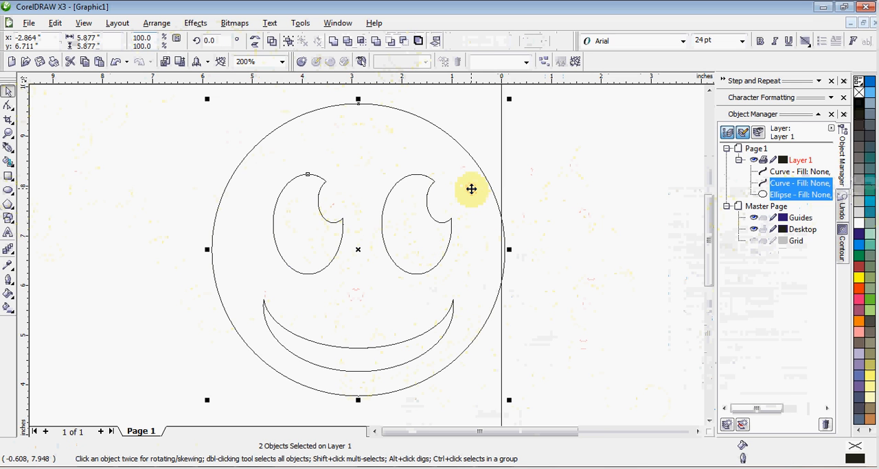
{"action": "key", "text": "c"}
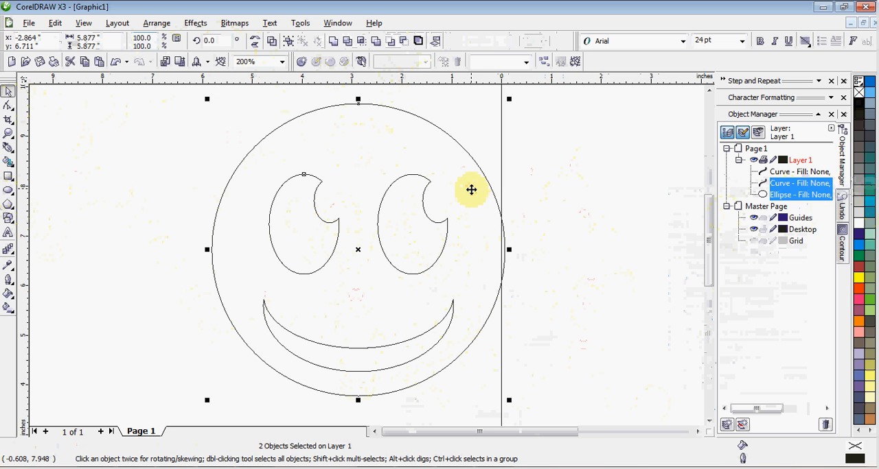
{"action": "left_click", "coordinate": [337, 217]}
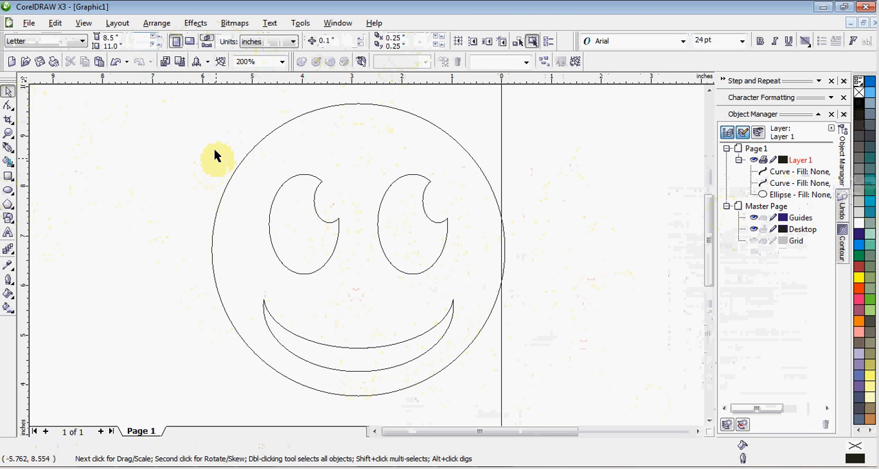
- Combine the eyes and the crescent mouth into a single curve
{"action": "left_click_drag", "start_coordinate": [193, 145], "coordinate": [477, 409]}
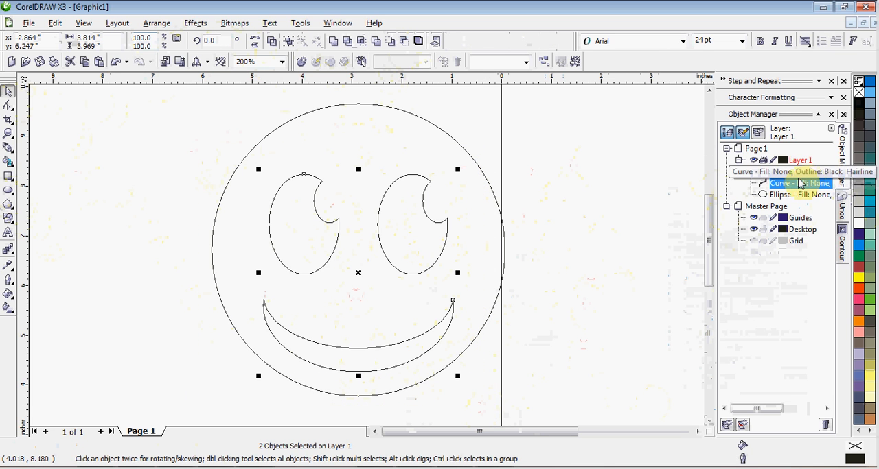
{"action": "right_click", "coordinate": [793, 188]}
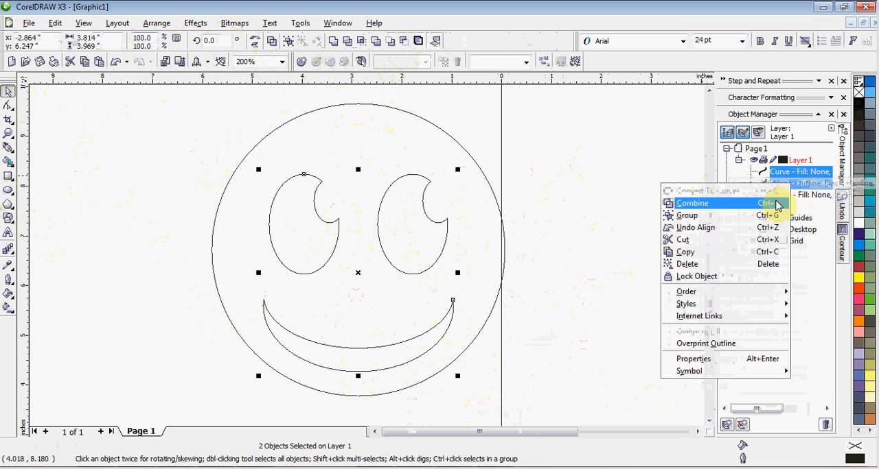
{"action": "left_click", "coordinate": [692, 203]}
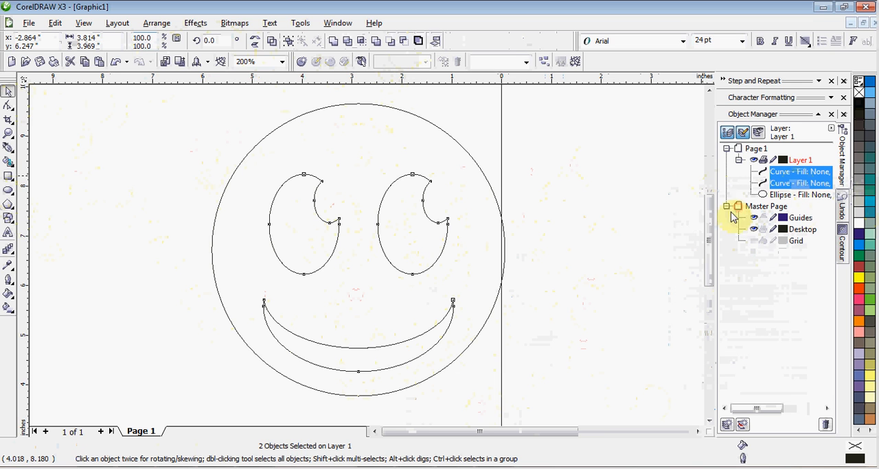
- Align the combined eyes-and-mouth curve with the face circle's vertical center
{"action": "key", "text": "ctrl+a"}
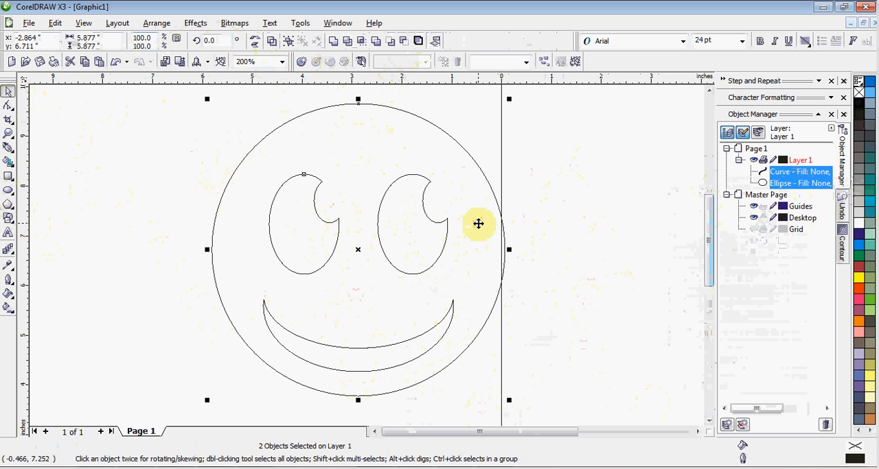
{"action": "key", "text": "e"}
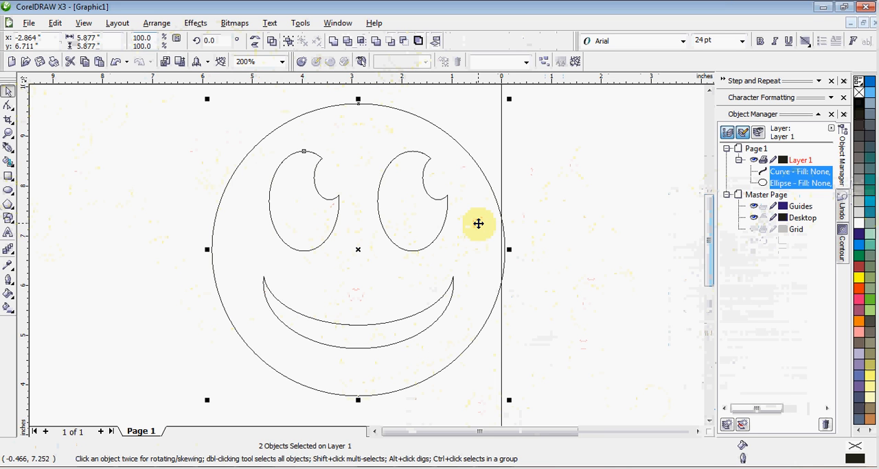
{"action": "left_click", "coordinate": [559, 222]}
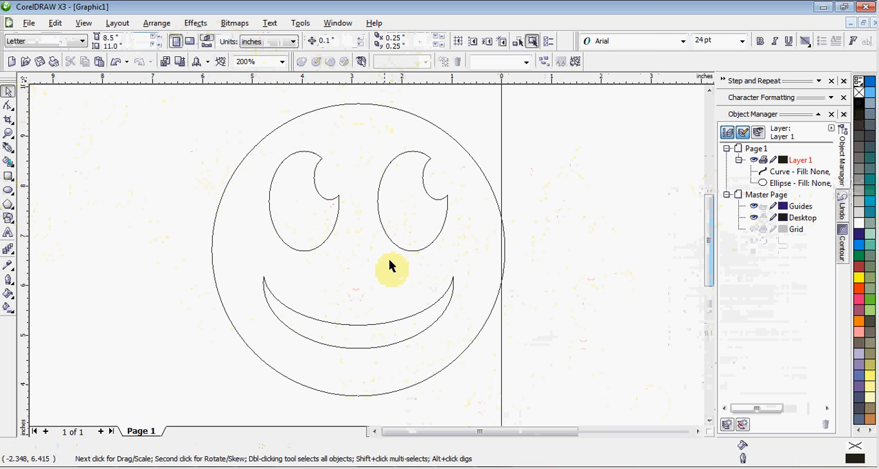
- Nudge the combined eyes-and-mouth curve 0.3 inches down inside the face circle
{"action": "left_click", "coordinate": [407, 252]}
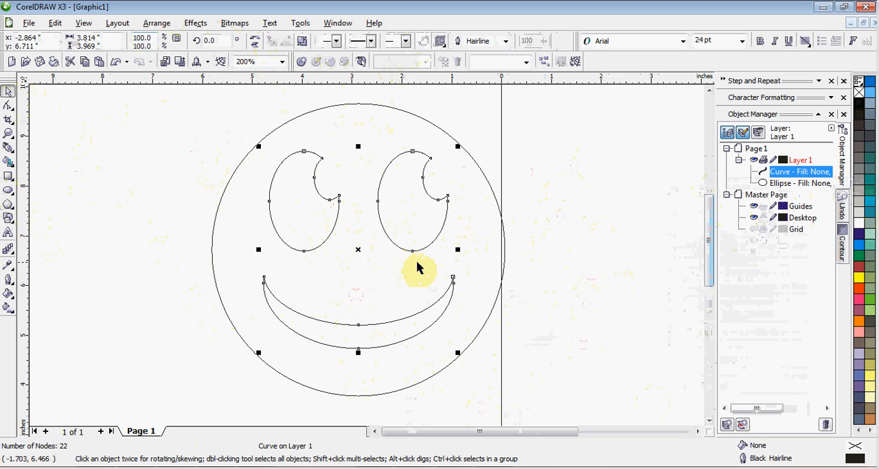
{"action": "key", "text": "Down"}
{"action": "key", "text": "Down"}
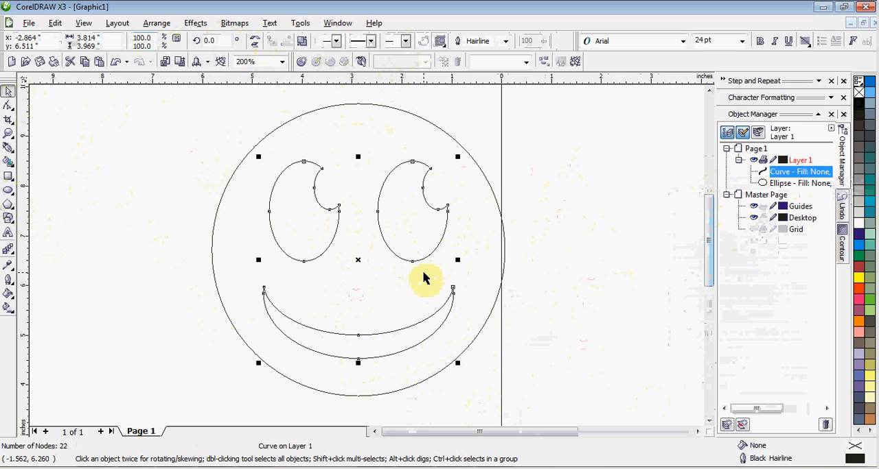
{"action": "key", "text": "Down"}
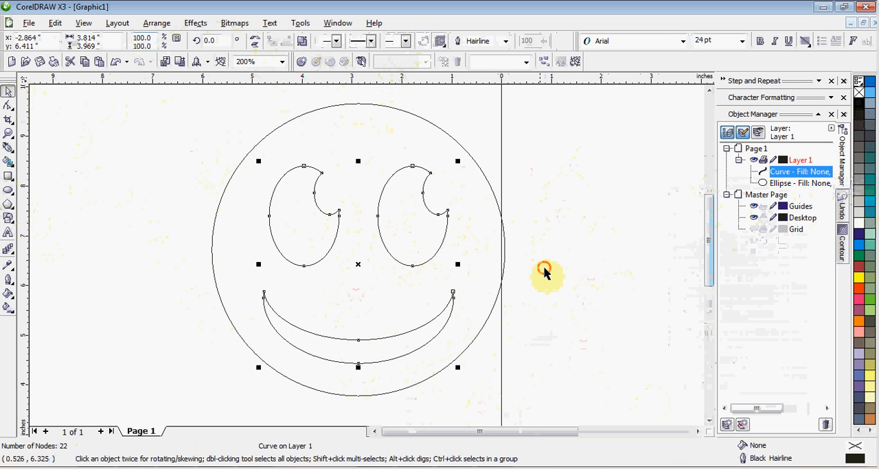
{"action": "left_click", "coordinate": [499, 282]}
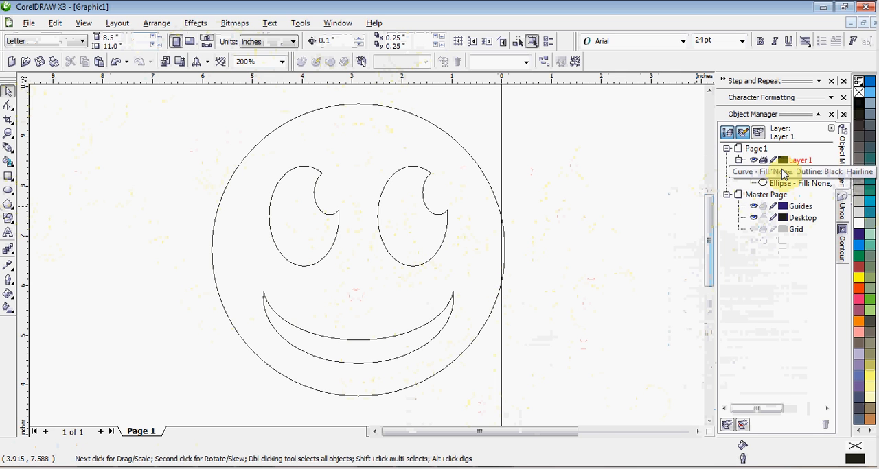
- Fill the eyes-and-mouth curve with the 100C100M100Y100K black and the face circle with yellow
{"action": "left_click", "coordinate": [784, 173]}
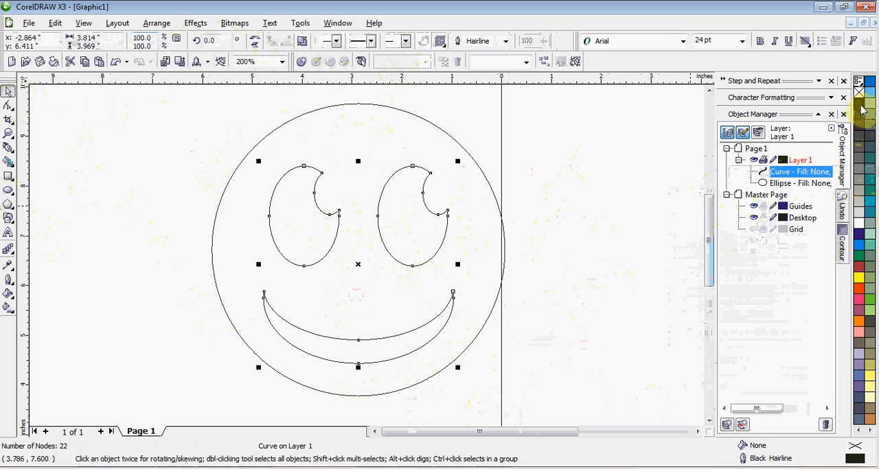
{"action": "left_click", "coordinate": [858, 105]}
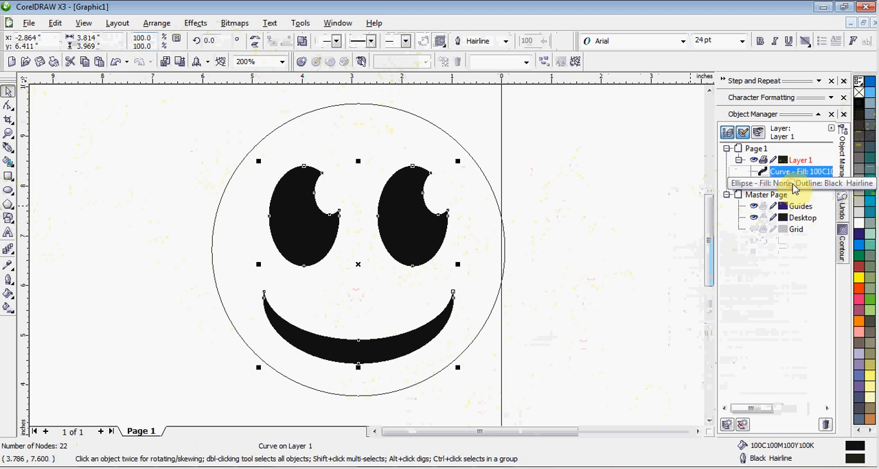
{"action": "left_click", "coordinate": [792, 184]}
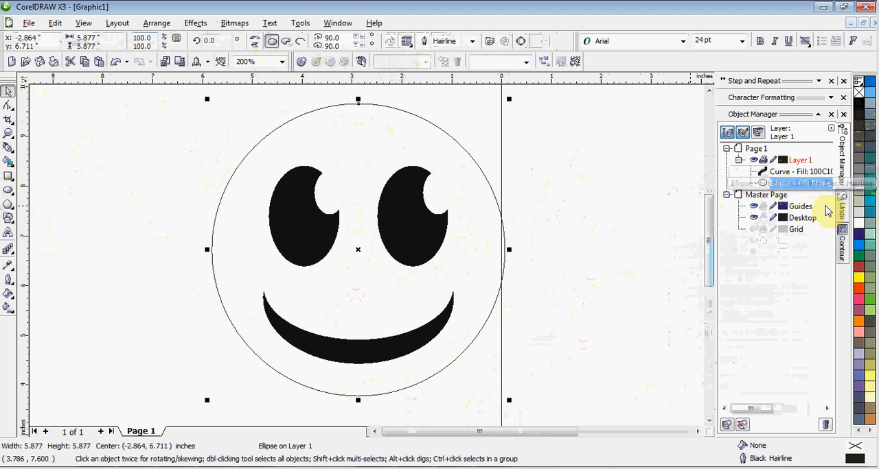
{"action": "left_click", "coordinate": [859, 278]}
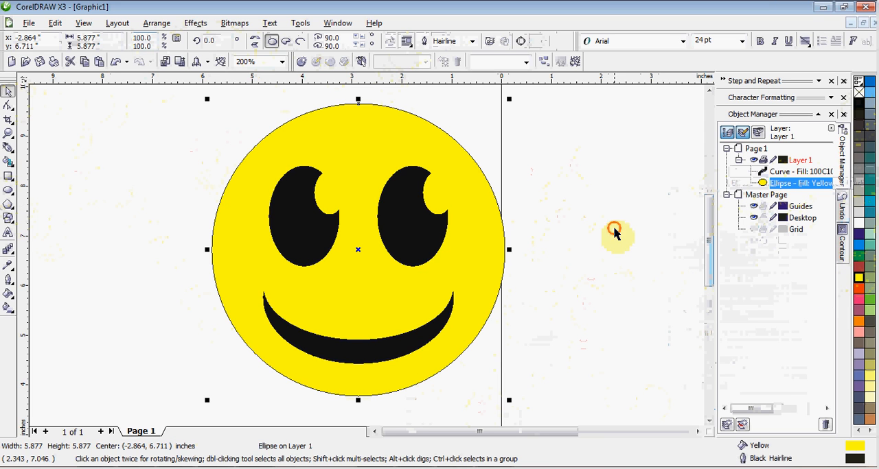